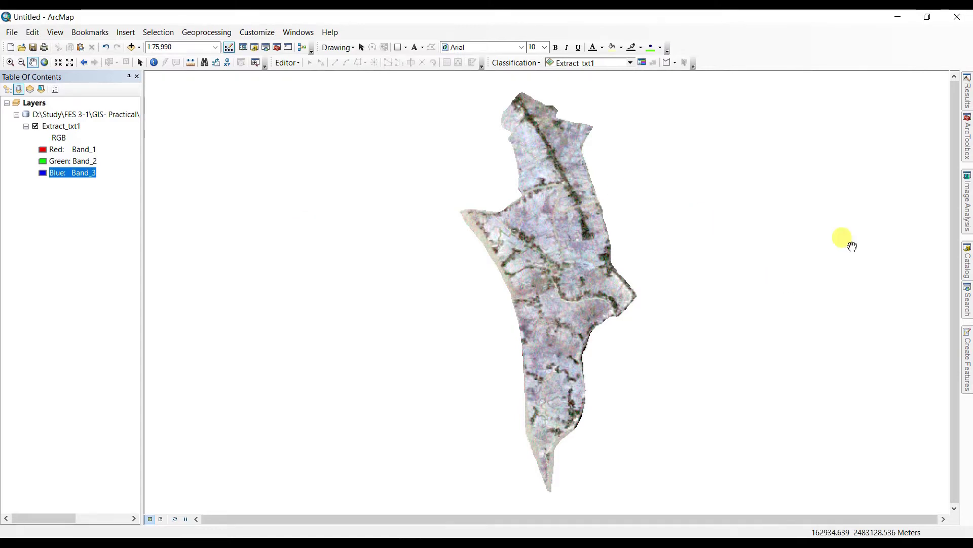
Display the Extract_txt1 raster as an RGB composite of Band_1, Band_2 and Band_3.
{"action": "left_click", "coordinate": [967, 199]}
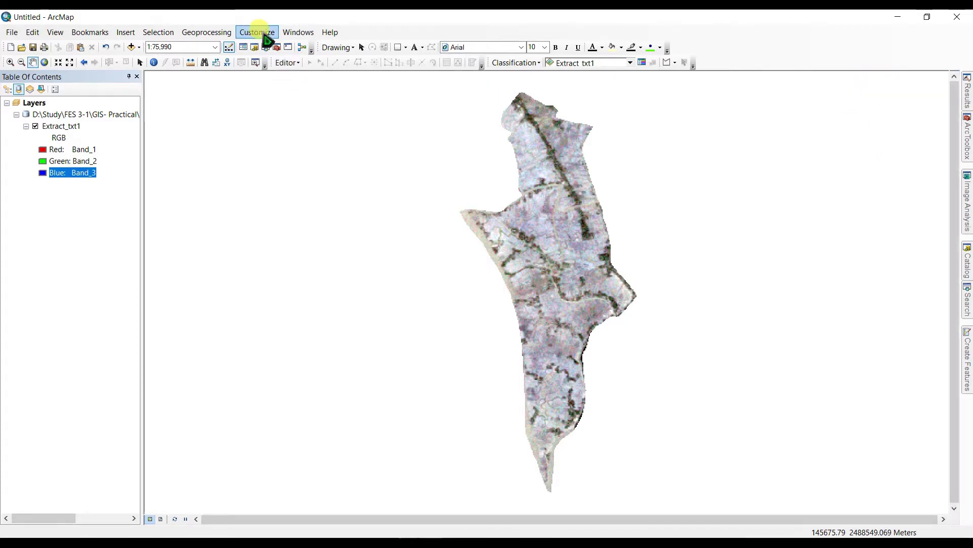
Show the Image Analysis window and select Extract_txt1 as the image to analyse.
{"action": "left_click", "coordinate": [304, 33]}
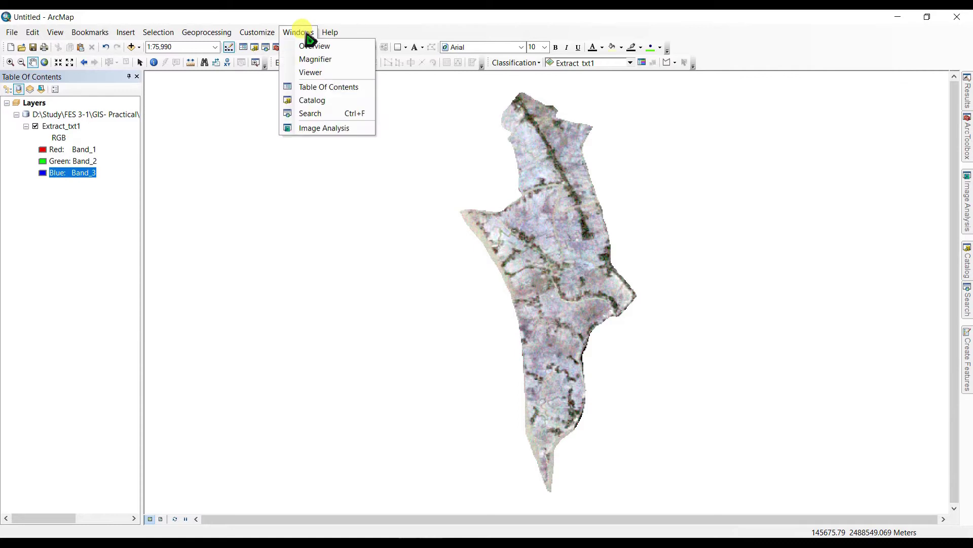
{"action": "left_click", "coordinate": [307, 130]}
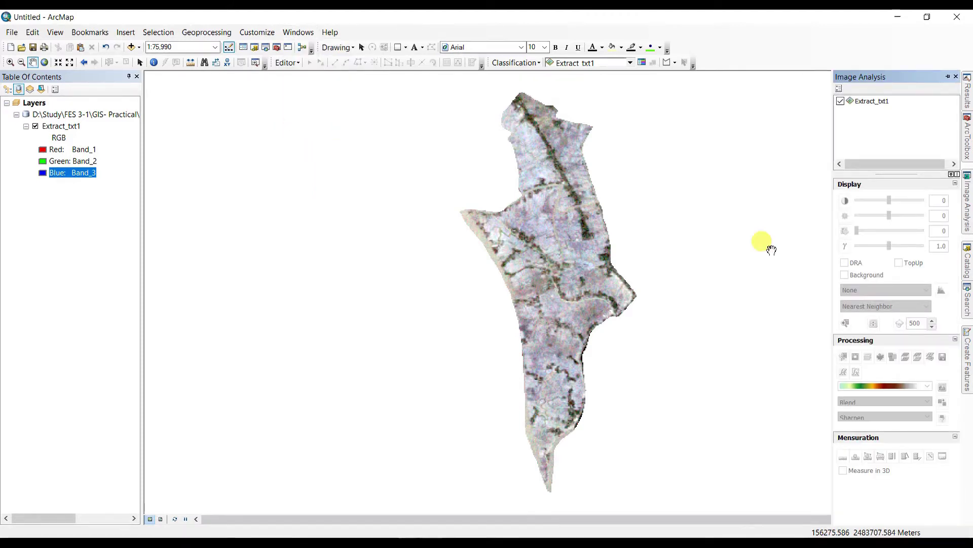
{"action": "left_click", "coordinate": [868, 102]}
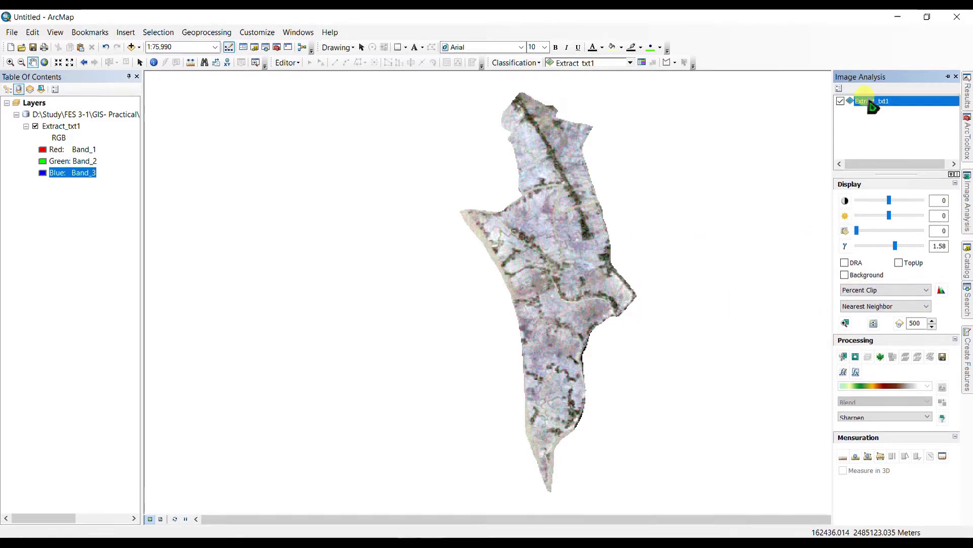
Set the NDVI options to Red Band 3 and Infrared Band 4.
{"action": "left_click", "coordinate": [839, 89]}
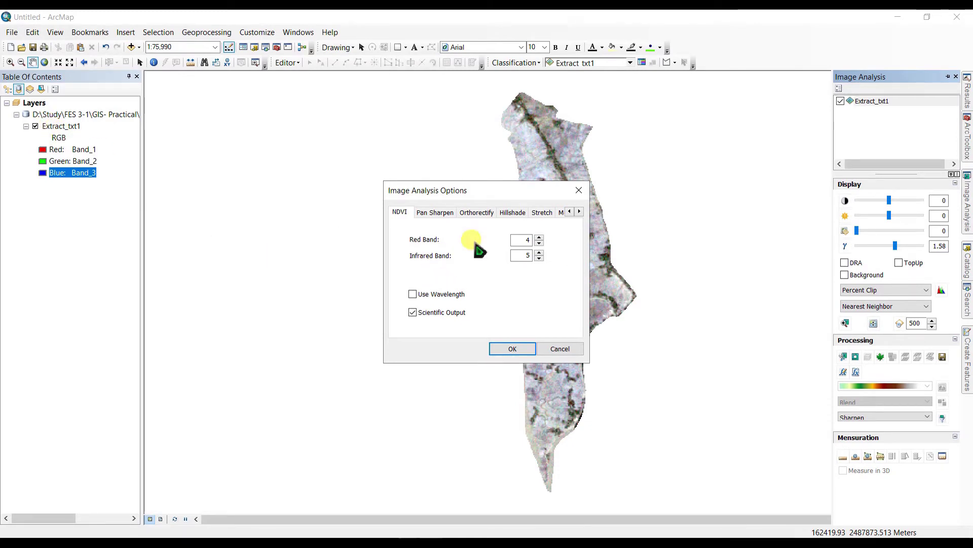
{"action": "double_click", "coordinate": [520, 240]}
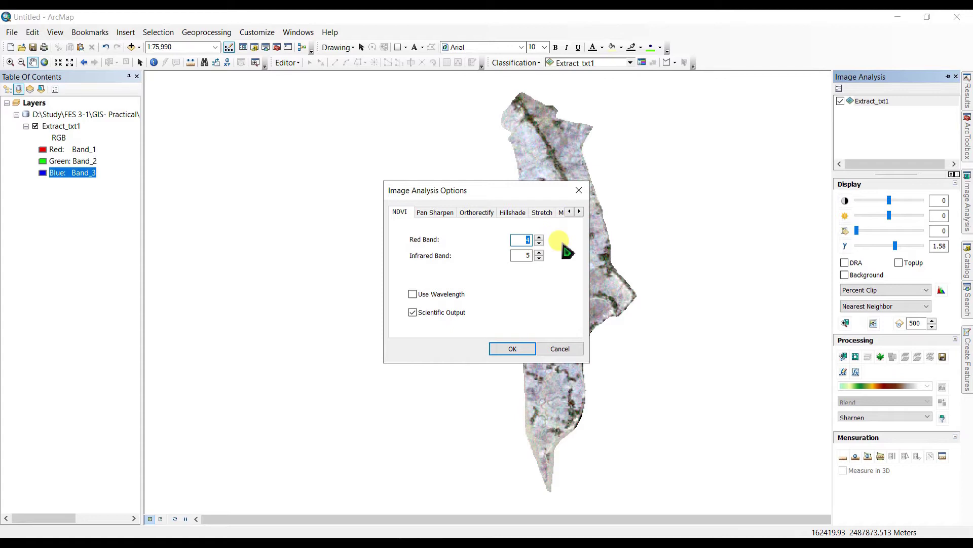
{"action": "type", "text": "3"}
{"action": "double_click", "coordinate": [527, 255]}
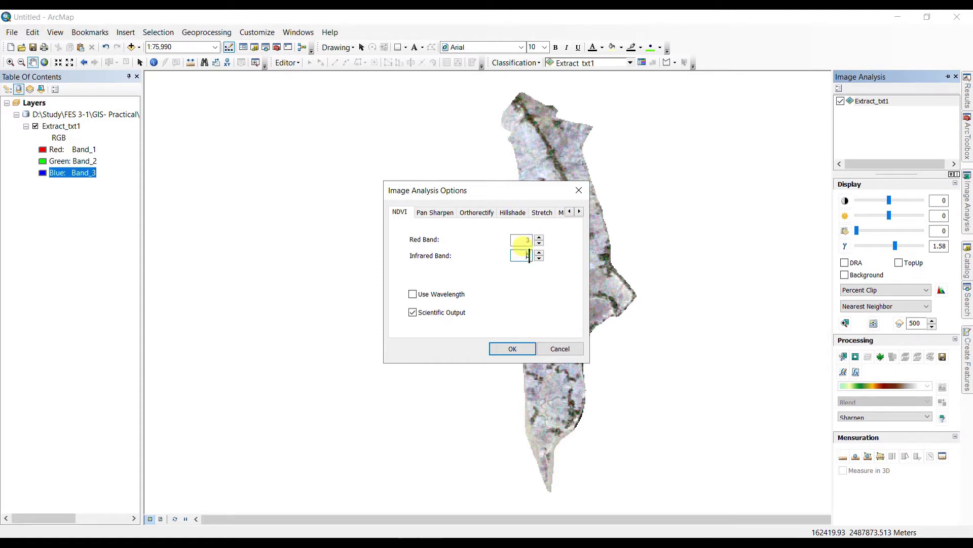
{"action": "type", "text": "4"}
{"action": "left_click", "coordinate": [512, 348]}
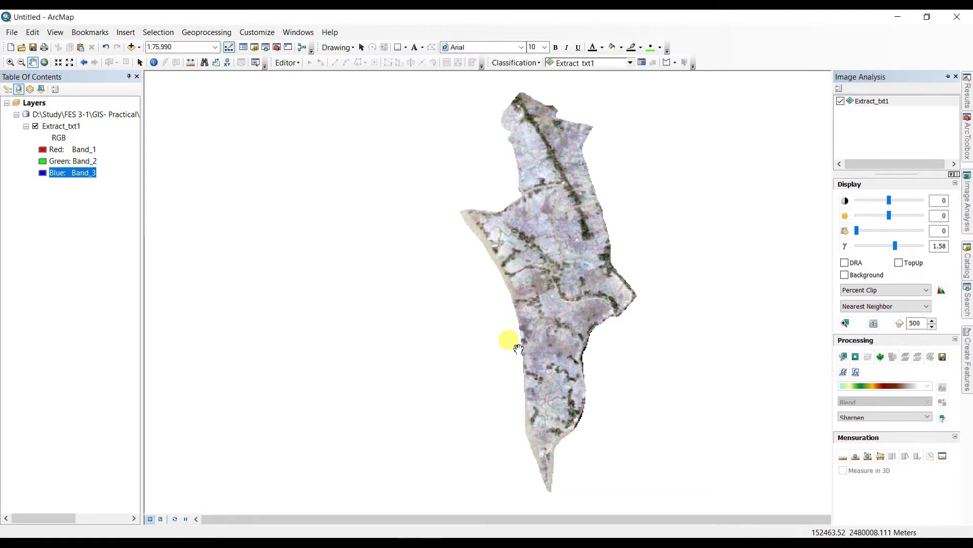
{"action": "mouse_move", "coordinate": [967, 203]}
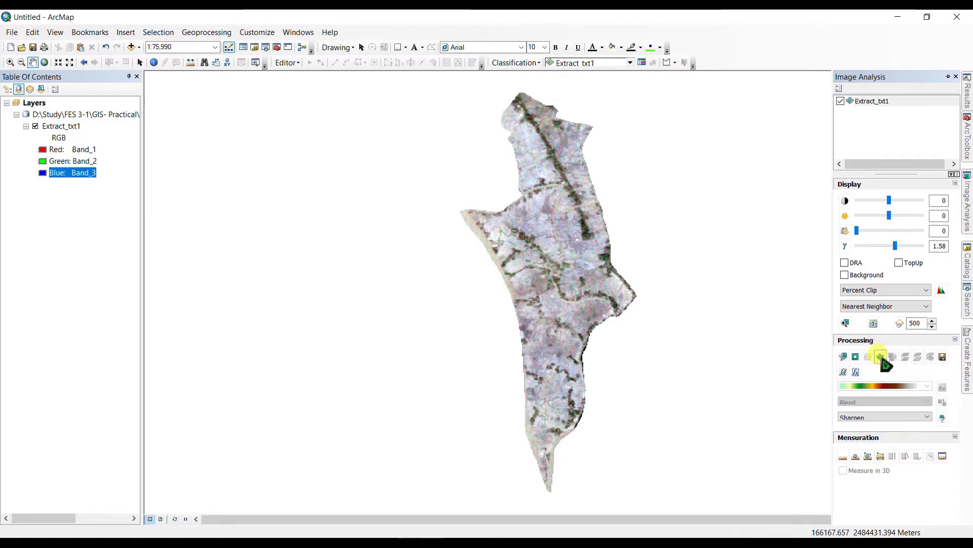
Compute the NDVI_Extract_txt1 layer and hide the original Extract_txt1 image.
{"action": "left_click", "coordinate": [882, 359]}
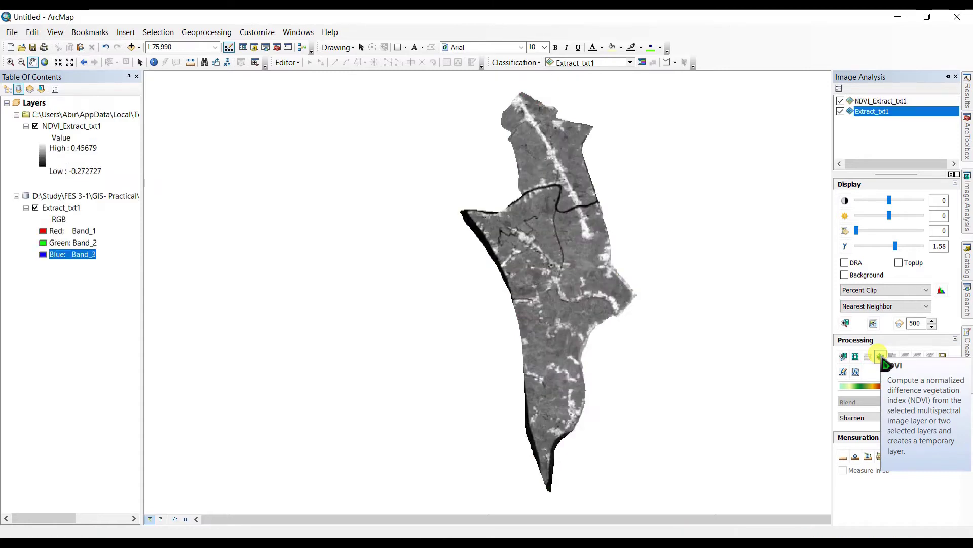
{"action": "left_click", "coordinate": [36, 208]}
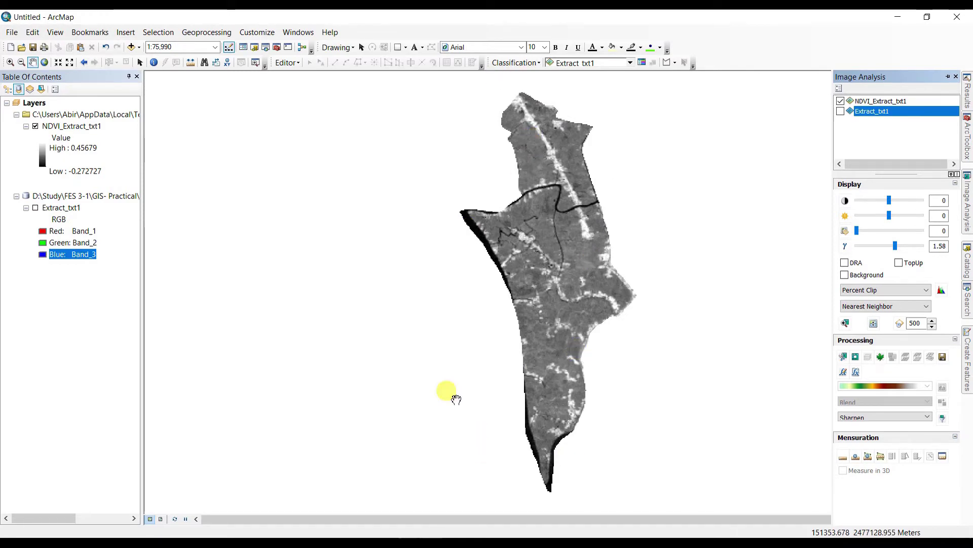
{"action": "left_click", "coordinate": [80, 127]}
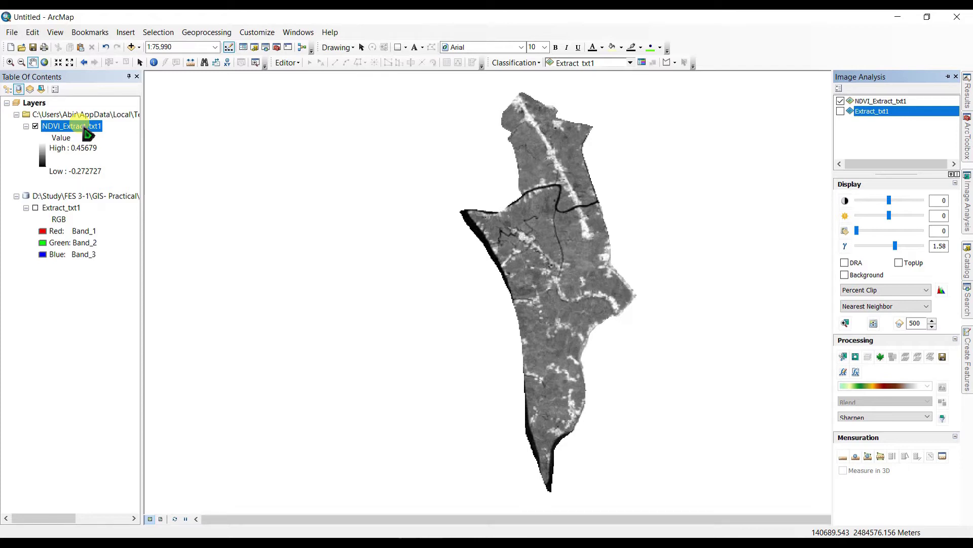
{"action": "right_click", "coordinate": [87, 134]}
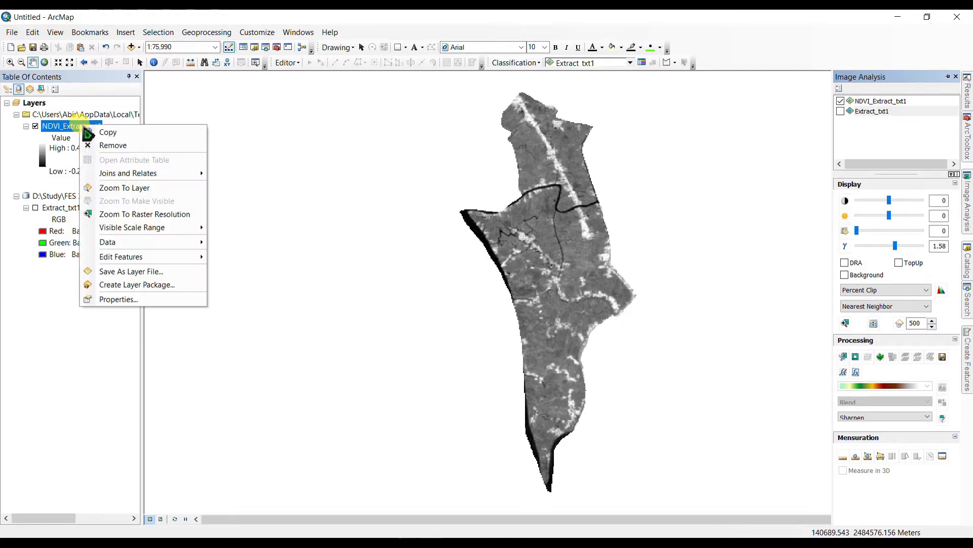
Switch the NDVI layer's symbology to Classified, computing the histogram for five Natural Breaks classes.
{"action": "left_click", "coordinate": [135, 300]}
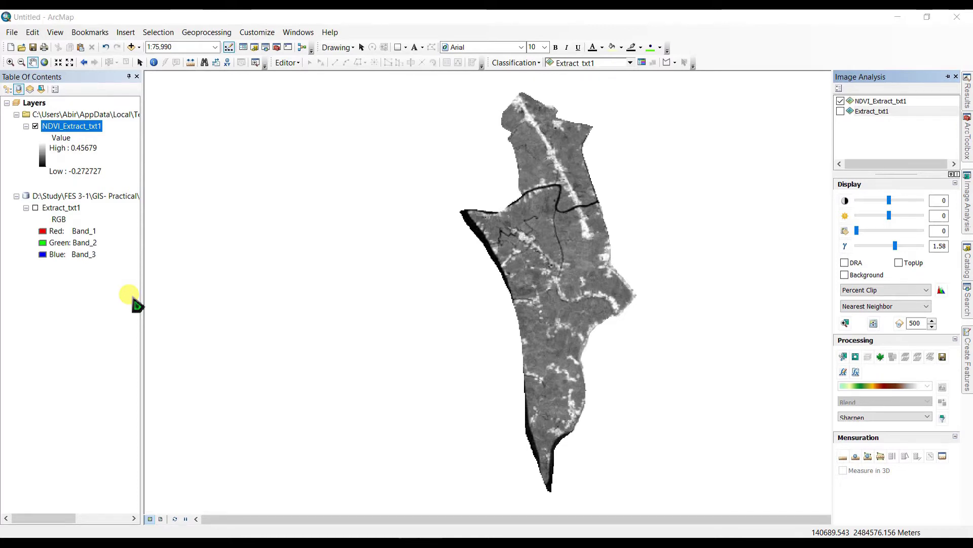
{"action": "left_click_drag", "start_coordinate": [458, 128], "coordinate": [225, 135]}
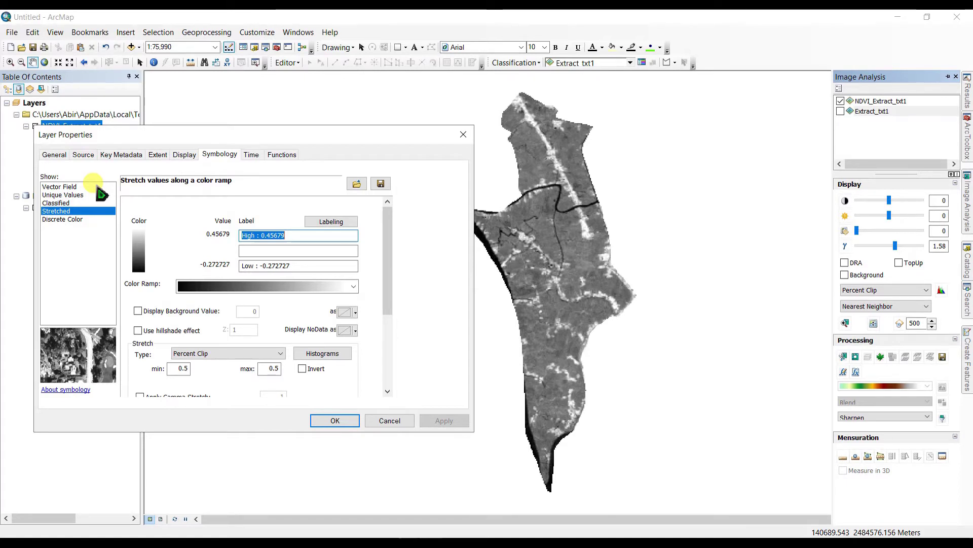
{"action": "left_click", "coordinate": [58, 203]}
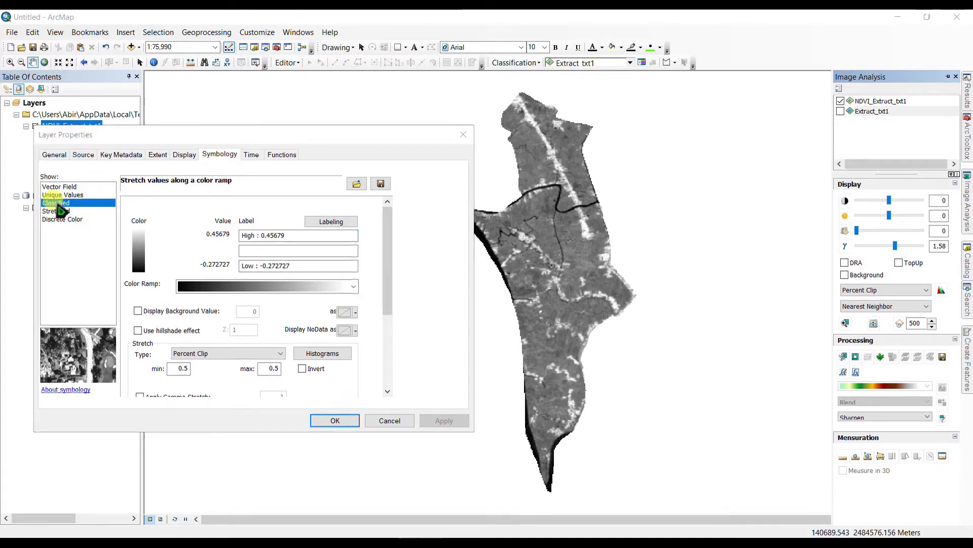
{"action": "left_click", "coordinate": [537, 326]}
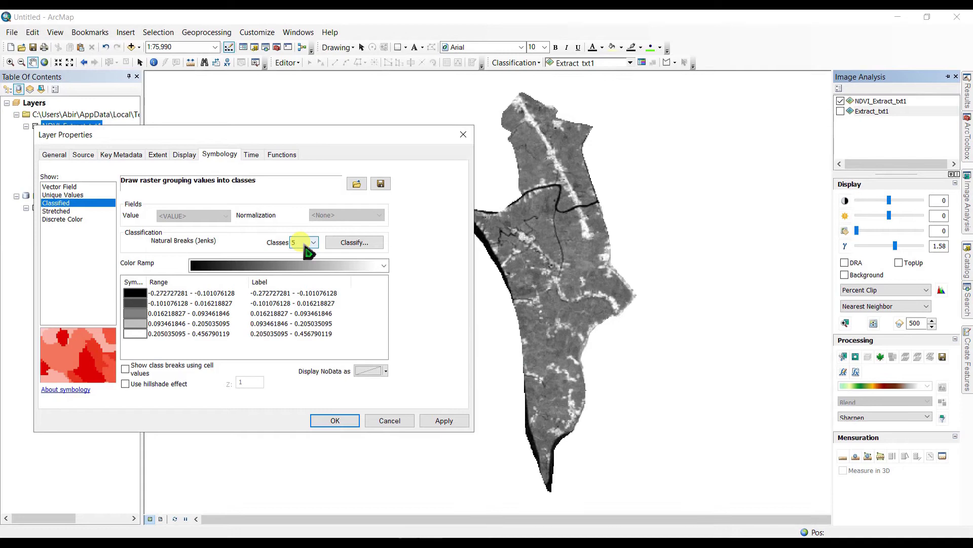
Enter manual break values -0.002, 0.03, 0.04, 0.1 and 0.5 in the Classification dialog.
{"action": "left_click", "coordinate": [354, 243]}
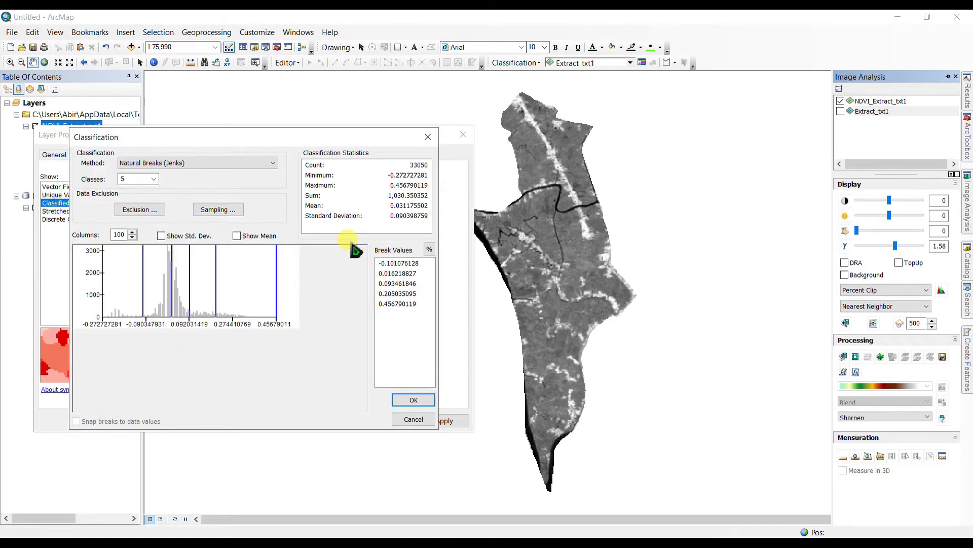
{"action": "right_click", "coordinate": [256, 285]}
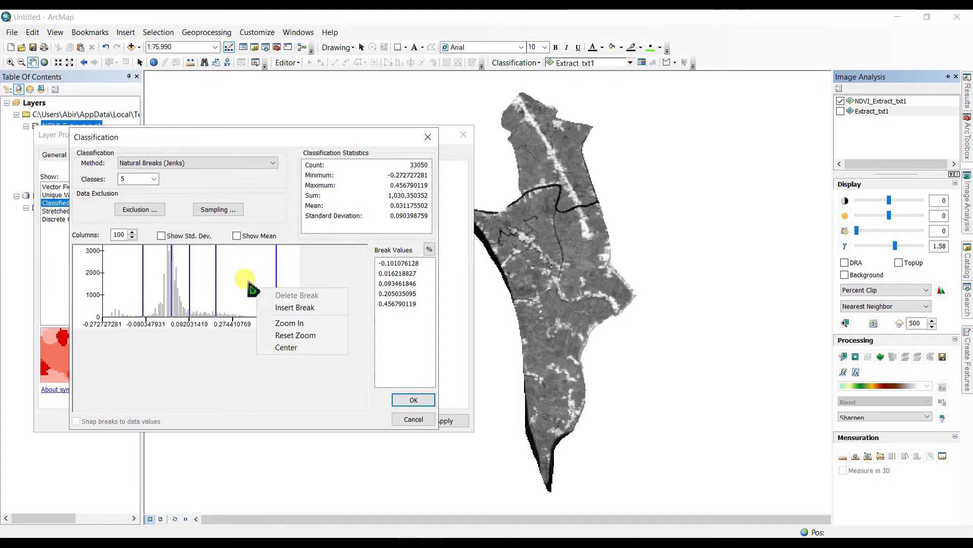
{"action": "left_click", "coordinate": [252, 288]}
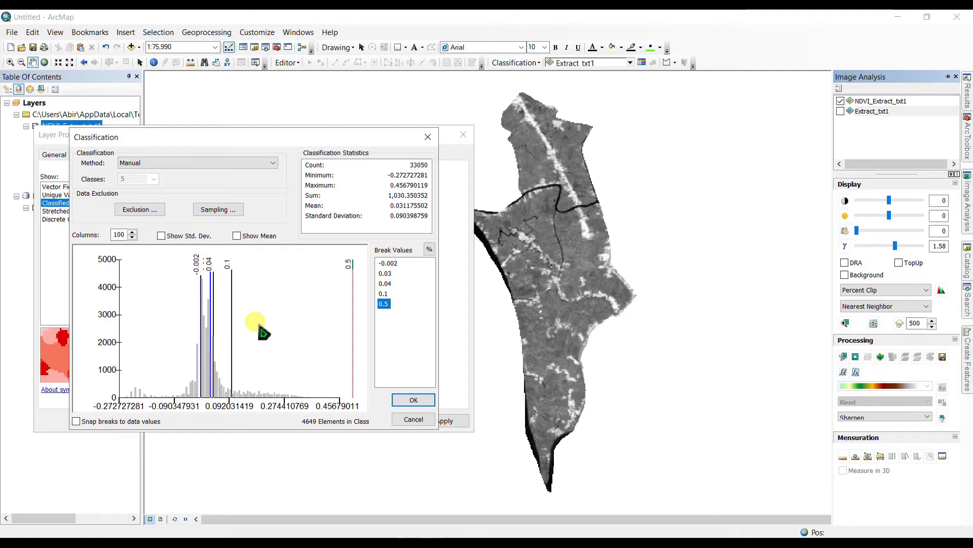
{"action": "left_click", "coordinate": [408, 401]}
Colour the first two NDVI classes blue and yellow.
{"action": "left_click", "coordinate": [445, 422]}
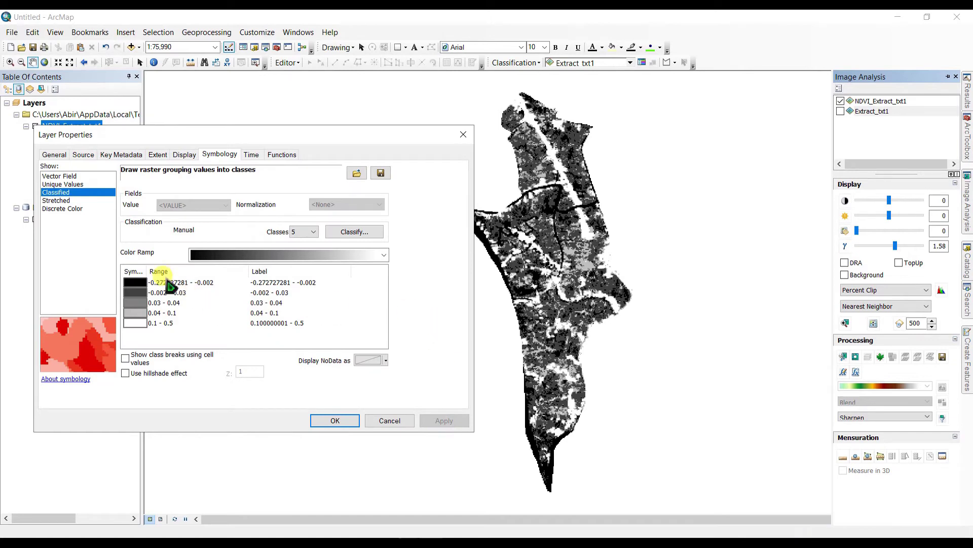
{"action": "left_click", "coordinate": [134, 284]}
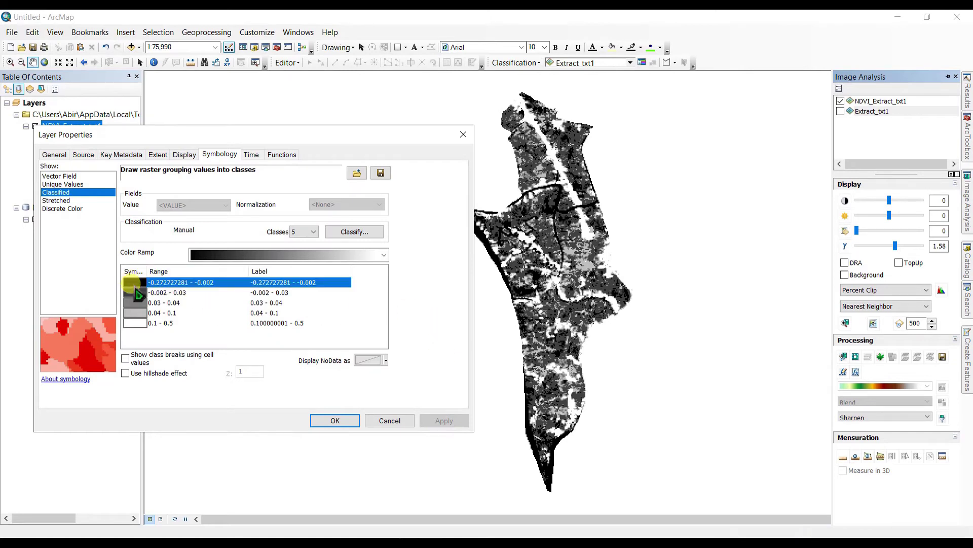
{"action": "left_click", "coordinate": [137, 292]}
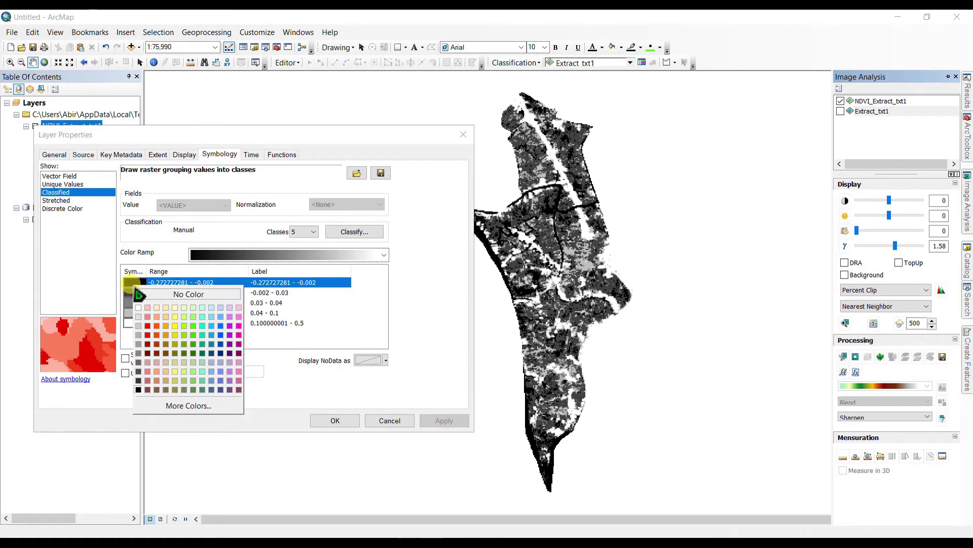
{"action": "left_click", "coordinate": [224, 354]}
{"action": "left_click", "coordinate": [135, 292]}
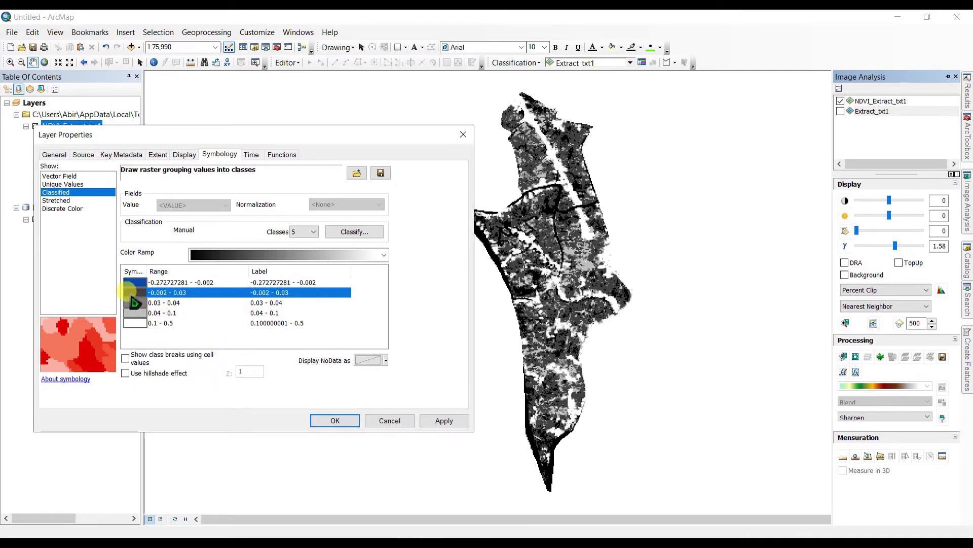
{"action": "left_click", "coordinate": [134, 292]}
{"action": "left_click", "coordinate": [170, 335]}
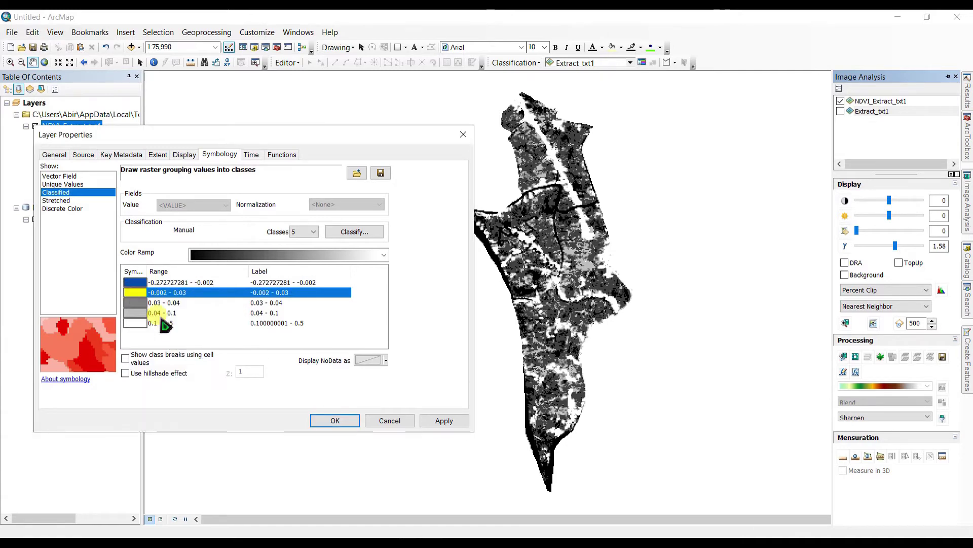
Colour the remaining classes red, light green and dark green and apply the symbology.
{"action": "left_click", "coordinate": [144, 302]}
{"action": "left_click", "coordinate": [143, 302]}
{"action": "left_click", "coordinate": [163, 352]}
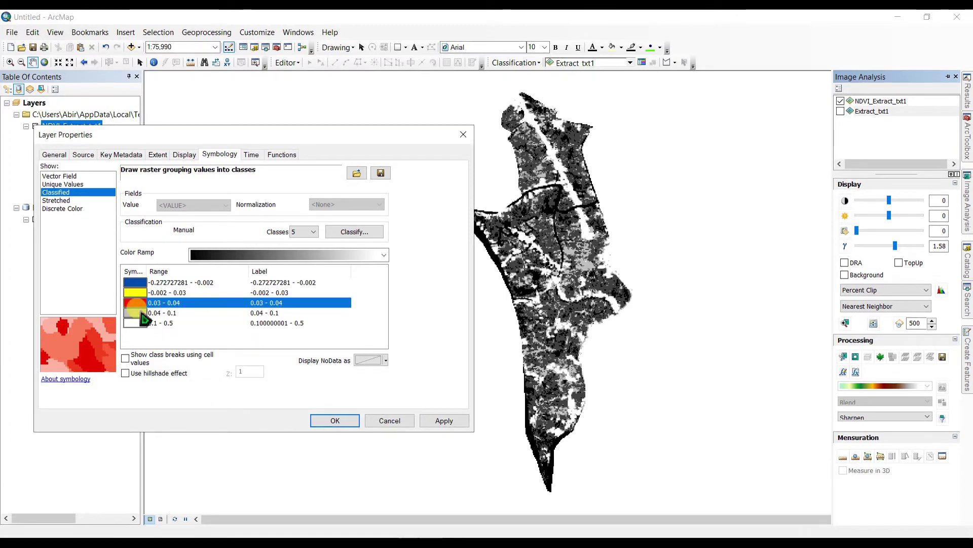
{"action": "left_click", "coordinate": [134, 312]}
{"action": "left_click", "coordinate": [201, 374]}
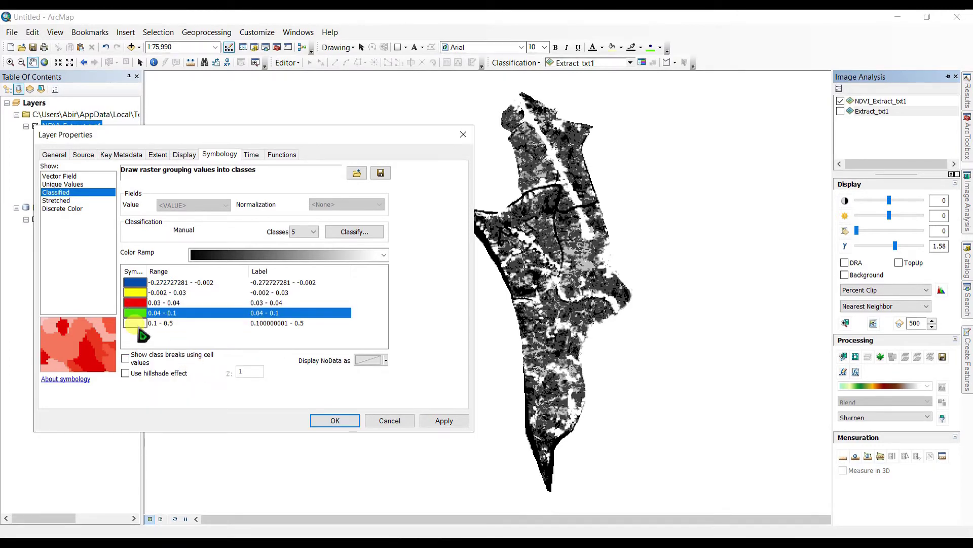
{"action": "left_click", "coordinate": [135, 323]}
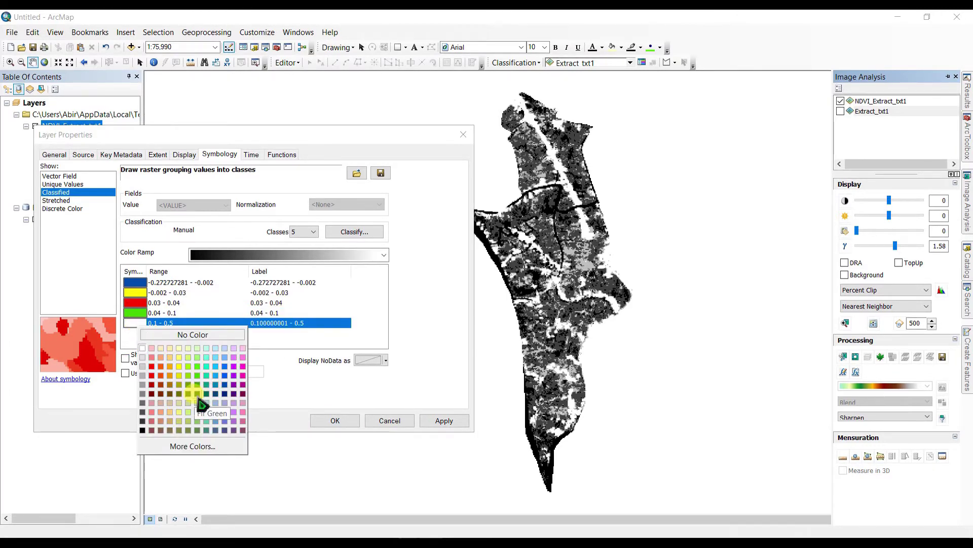
{"action": "left_click", "coordinate": [199, 400]}
{"action": "left_click", "coordinate": [458, 424]}
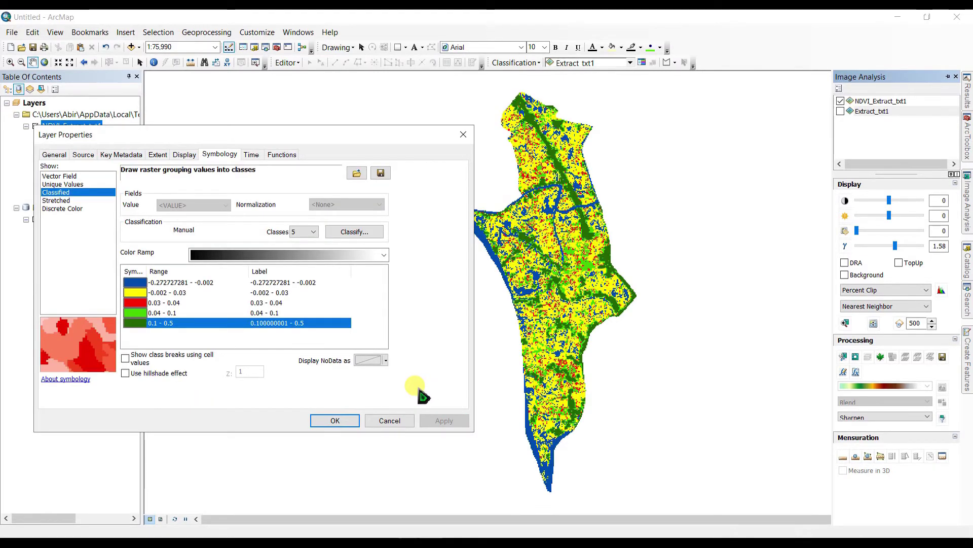
{"action": "left_click", "coordinate": [350, 424]}
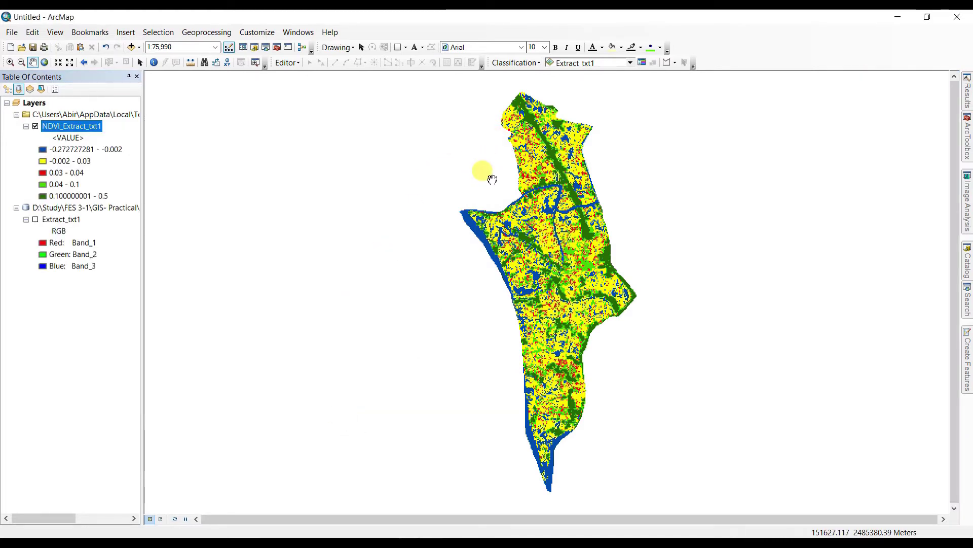
Bring up the NDVI layer's context menu and dismiss it without choosing anything.
{"action": "right_click", "coordinate": [72, 130]}
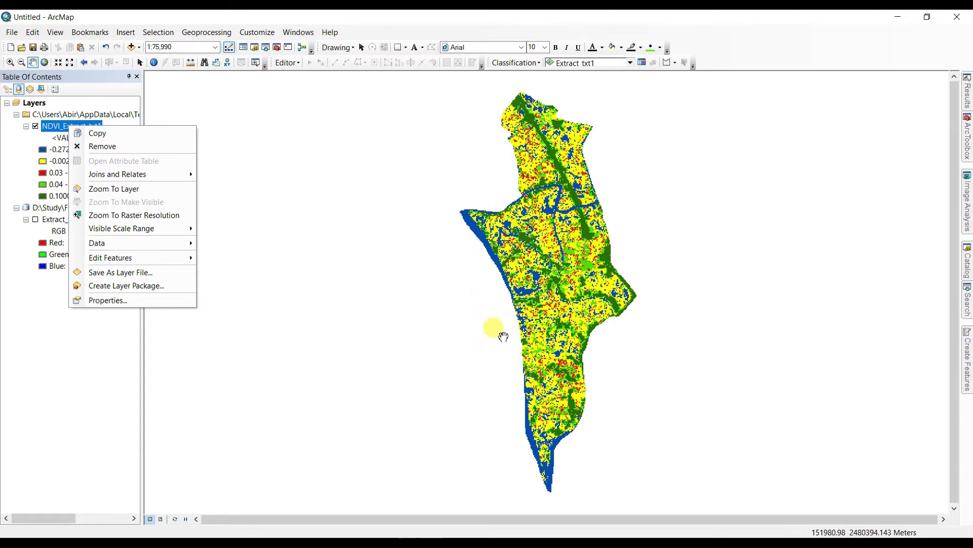
{"action": "left_click", "coordinate": [129, 356]}
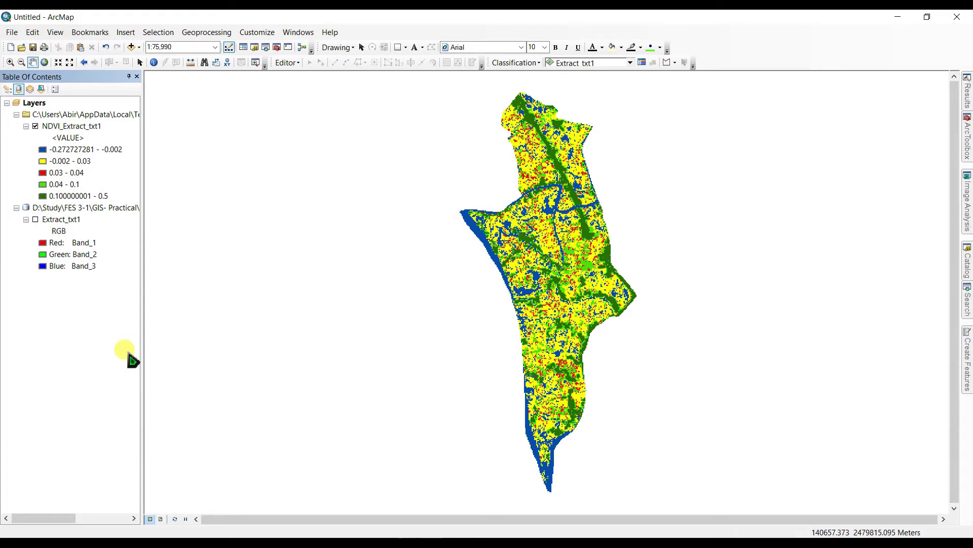
Search for 'reclass' and open the Reclassify (Spatial Analyst) tool.
{"action": "left_click", "coordinate": [968, 302]}
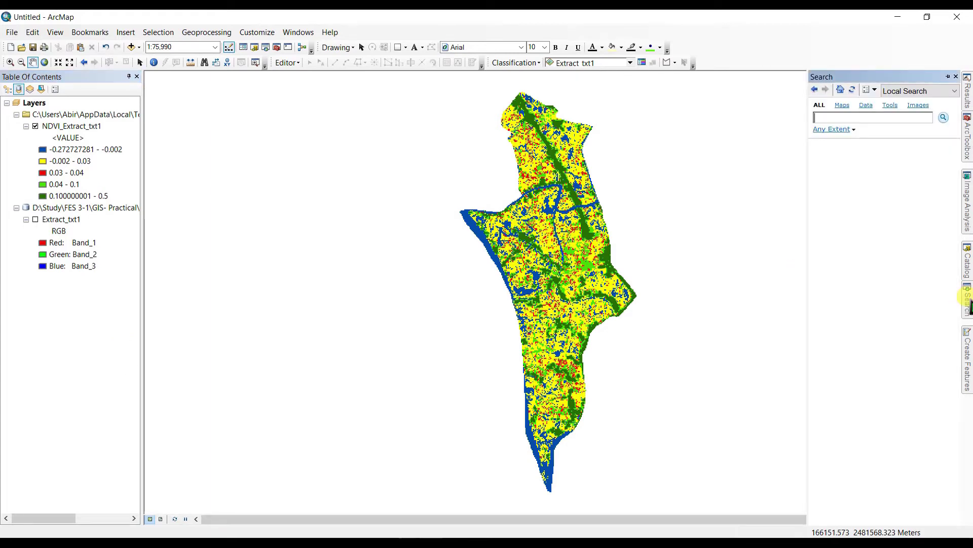
{"action": "left_click", "coordinate": [839, 118]}
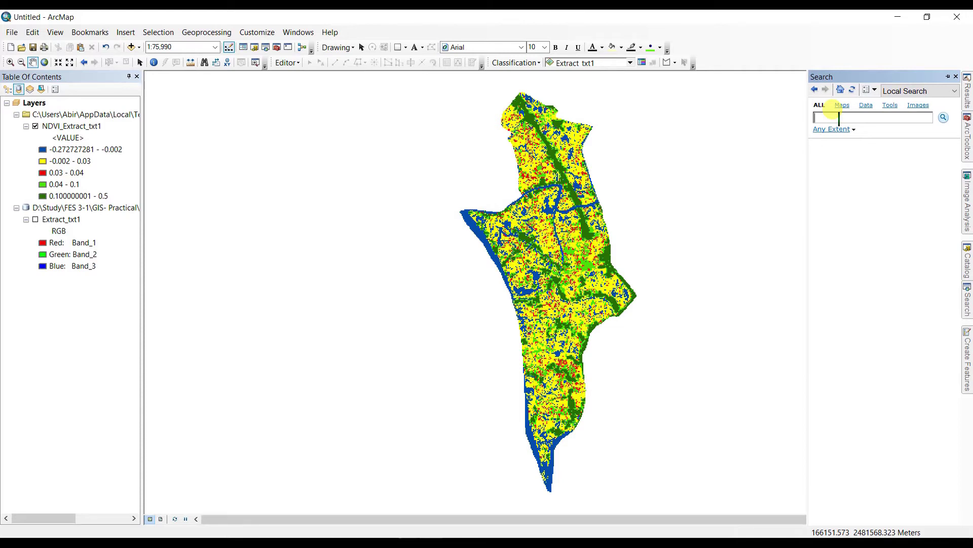
{"action": "type", "text": "reclassify"}
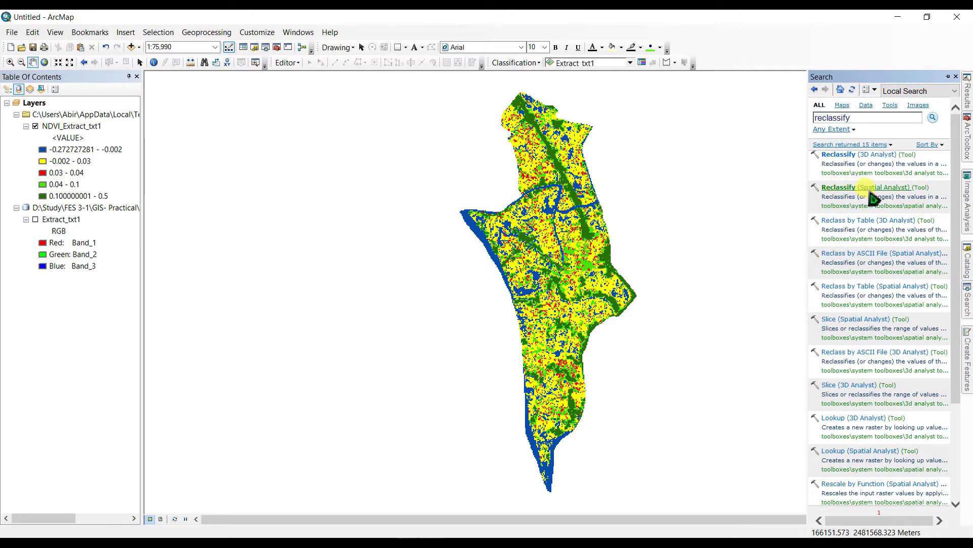
{"action": "left_click", "coordinate": [851, 198]}
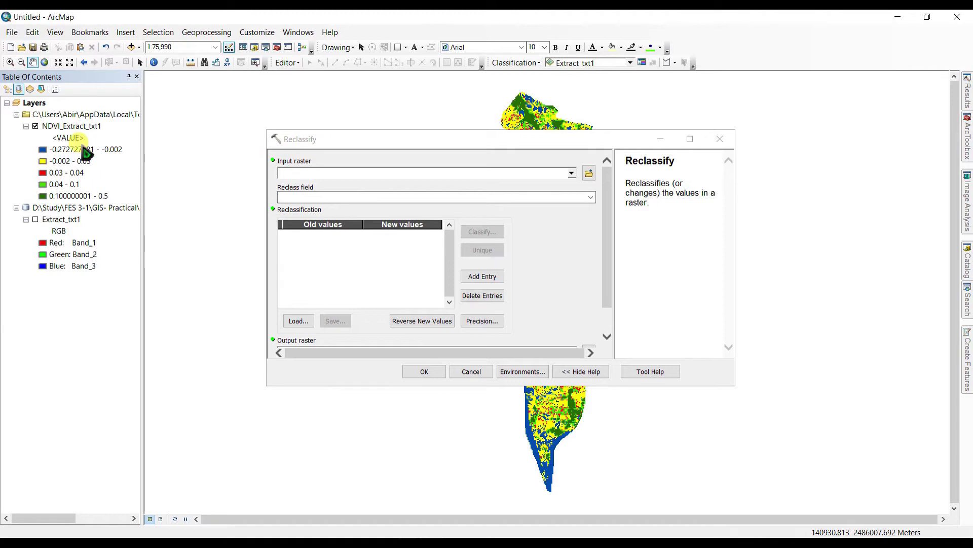
Reclassify NDVI_Extract_txt1's ranges into values 1–5, creating Reclass_afr2.
{"action": "left_click", "coordinate": [572, 173]}
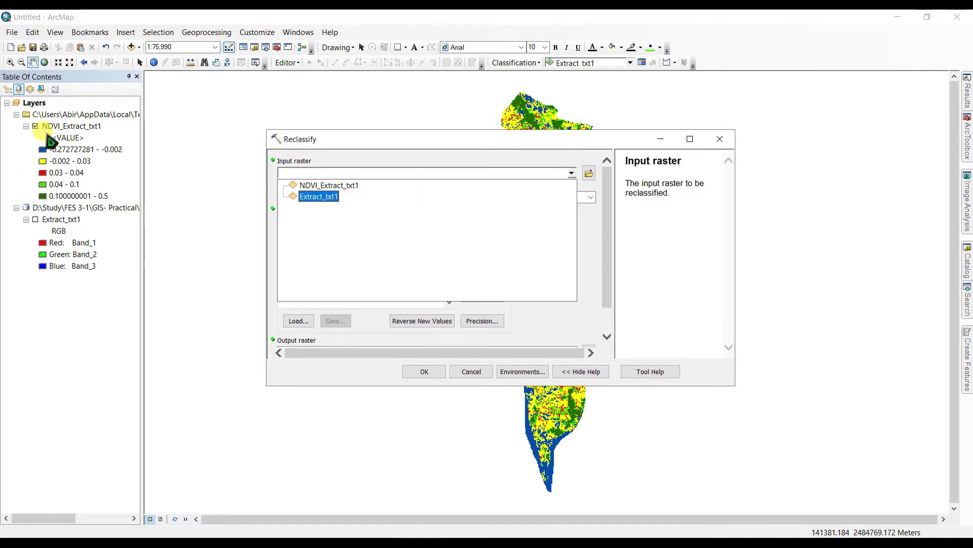
{"action": "left_click", "coordinate": [315, 185]}
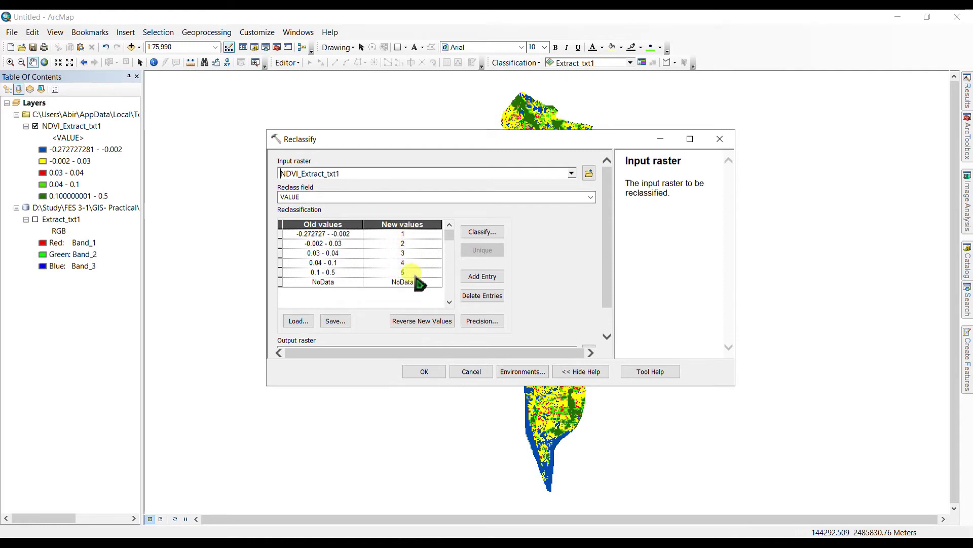
{"action": "scroll", "coordinate": [558, 297], "scroll_direction": "down", "scroll_amount": 2}
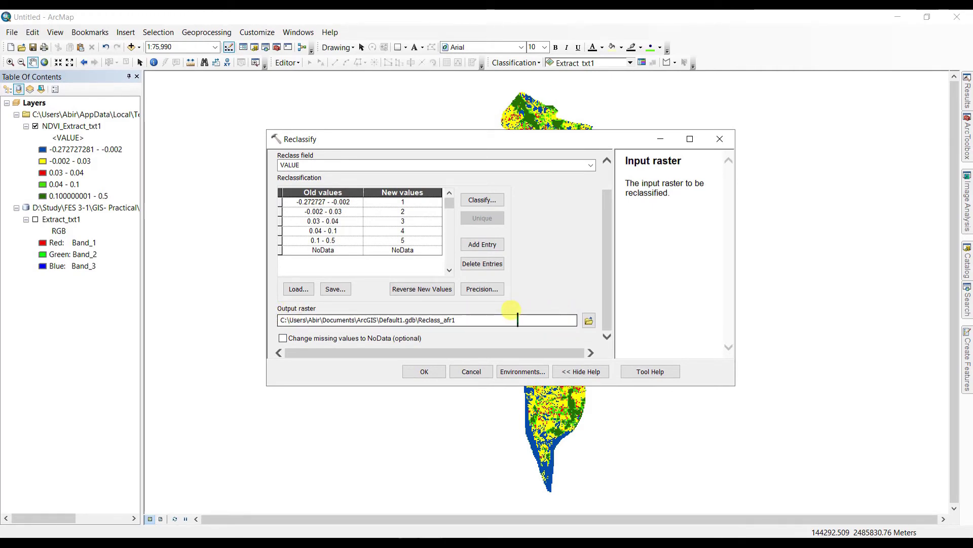
{"action": "left_click", "coordinate": [424, 372]}
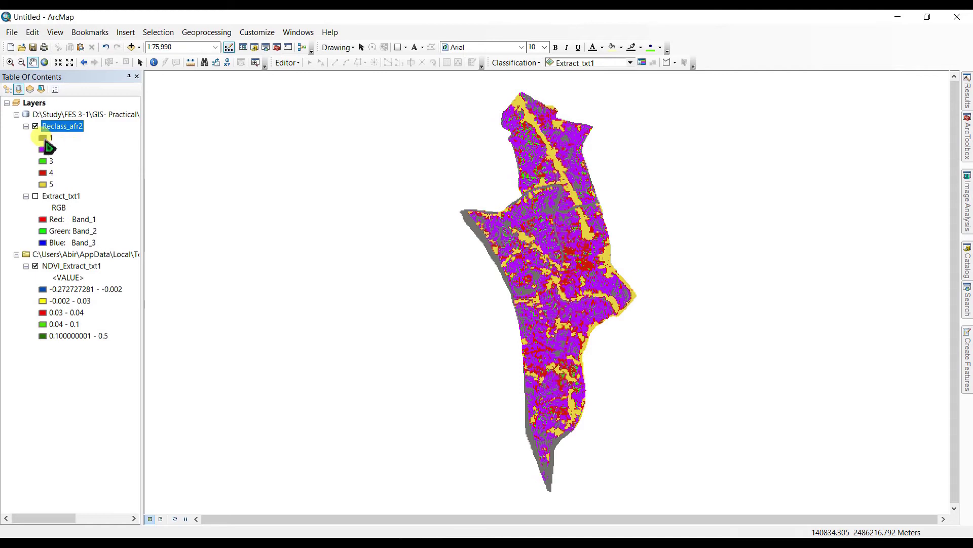
Fill Reclass_afr2 classes 1, 2 and 3 with blue, yellow and red.
{"action": "double_click", "coordinate": [43, 138]}
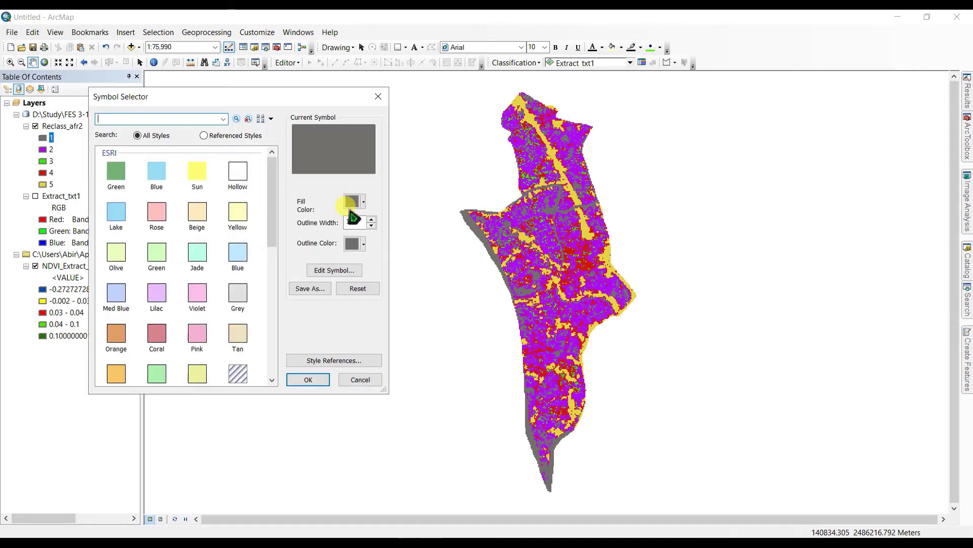
{"action": "left_click", "coordinate": [354, 203]}
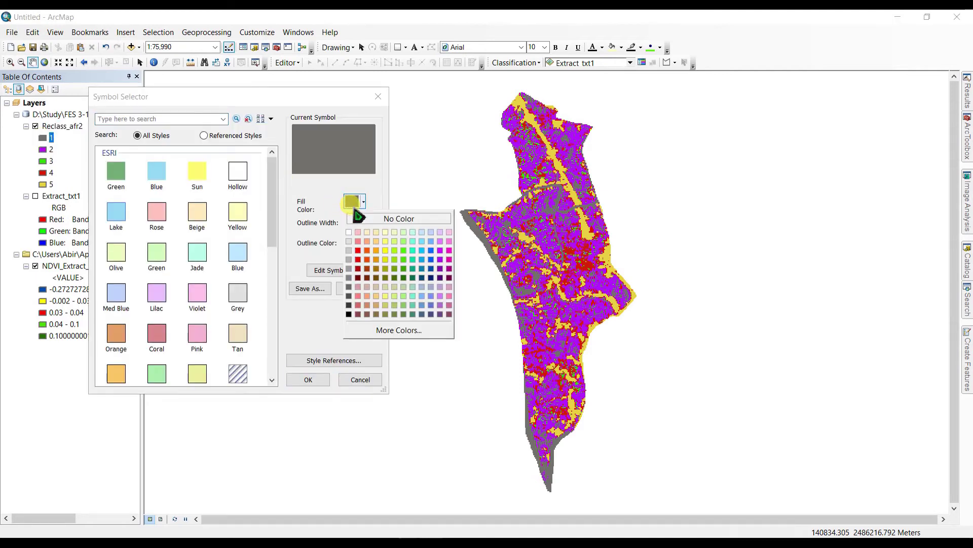
{"action": "left_click", "coordinate": [432, 265]}
{"action": "left_click", "coordinate": [309, 380]}
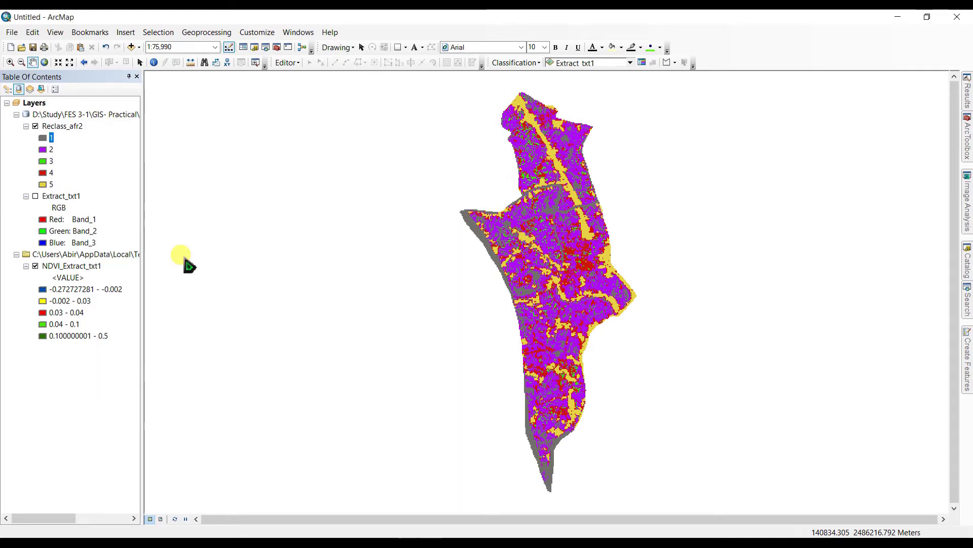
{"action": "left_click", "coordinate": [42, 150]}
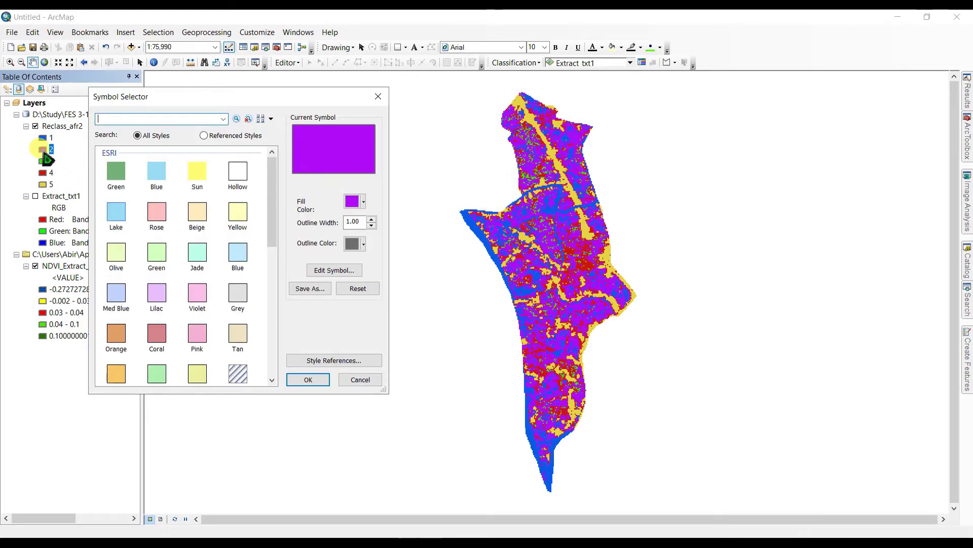
{"action": "left_click", "coordinate": [348, 206]}
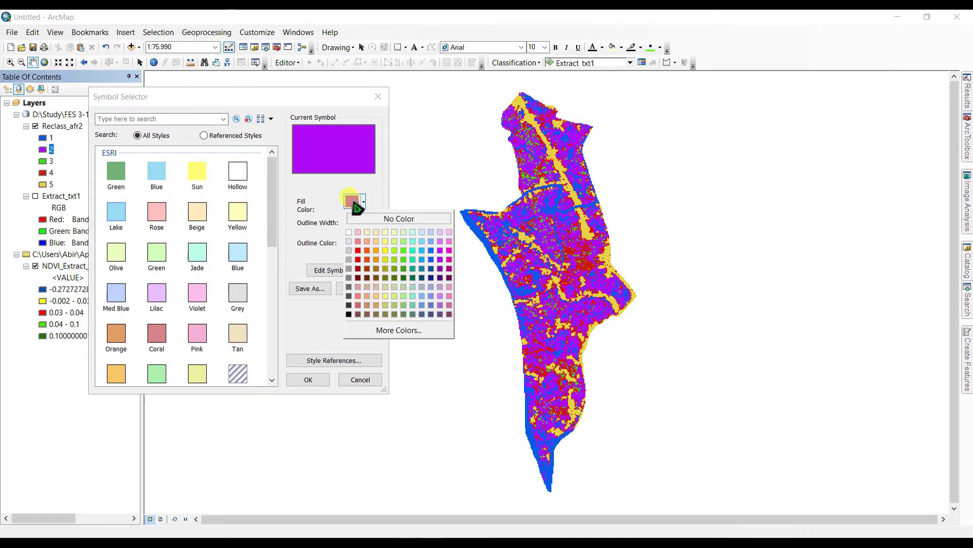
{"action": "left_click", "coordinate": [390, 258]}
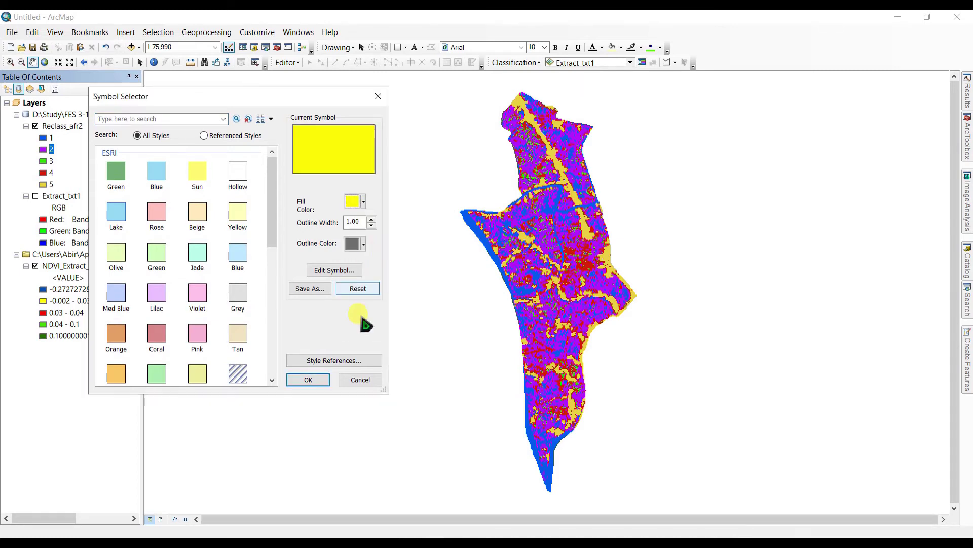
{"action": "left_click", "coordinate": [319, 380]}
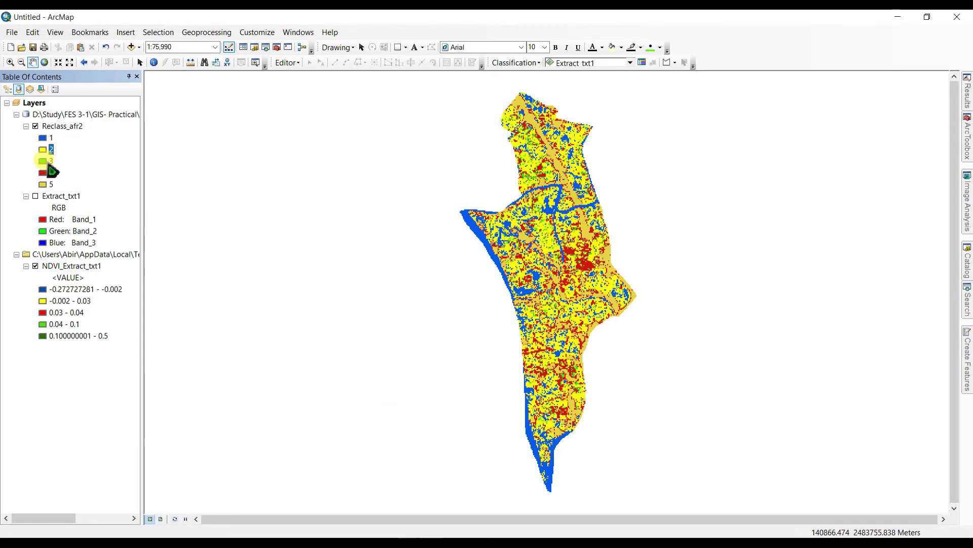
{"action": "left_click", "coordinate": [42, 161]}
{"action": "left_click", "coordinate": [355, 201]}
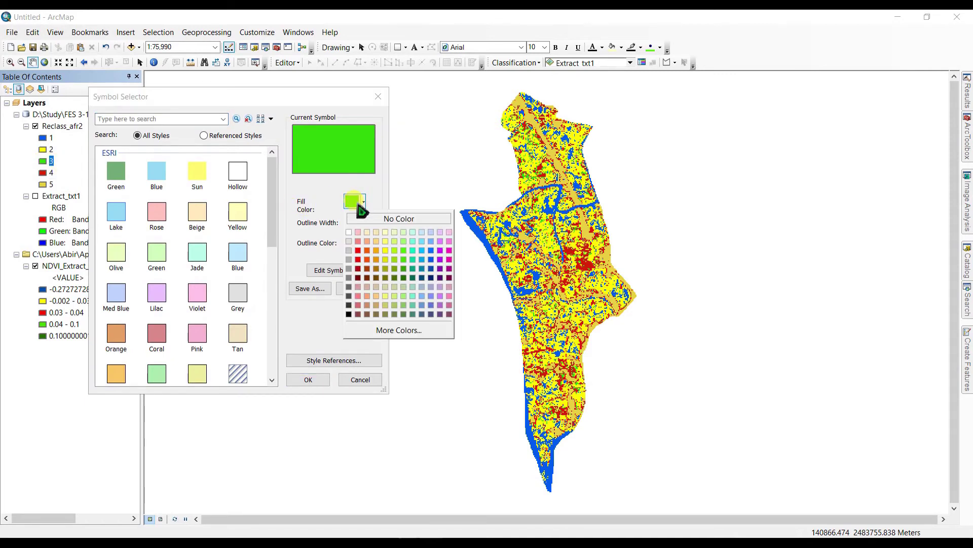
{"action": "left_click", "coordinate": [358, 250]}
{"action": "left_click", "coordinate": [308, 379]}
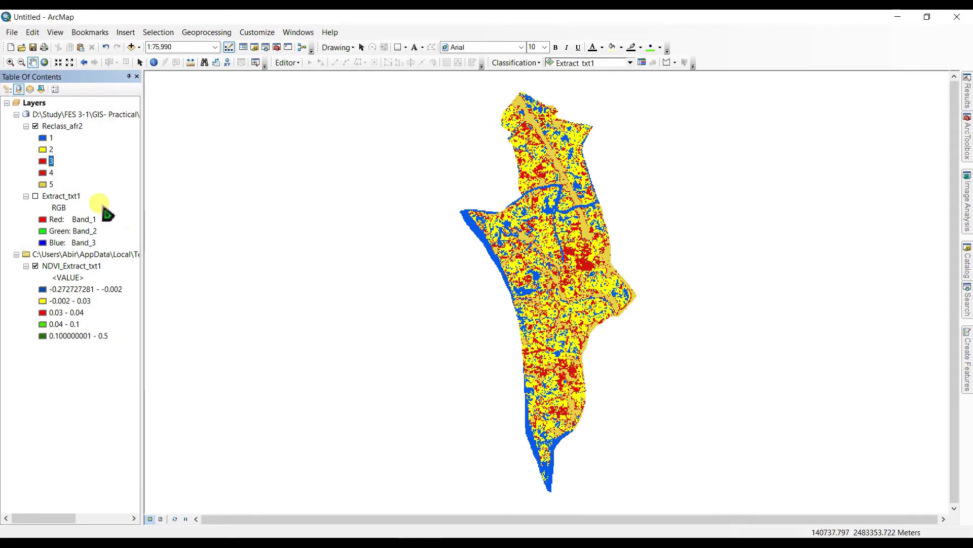
Fill classes 4 and 5 with light green and dark green.
{"action": "left_click", "coordinate": [42, 173]}
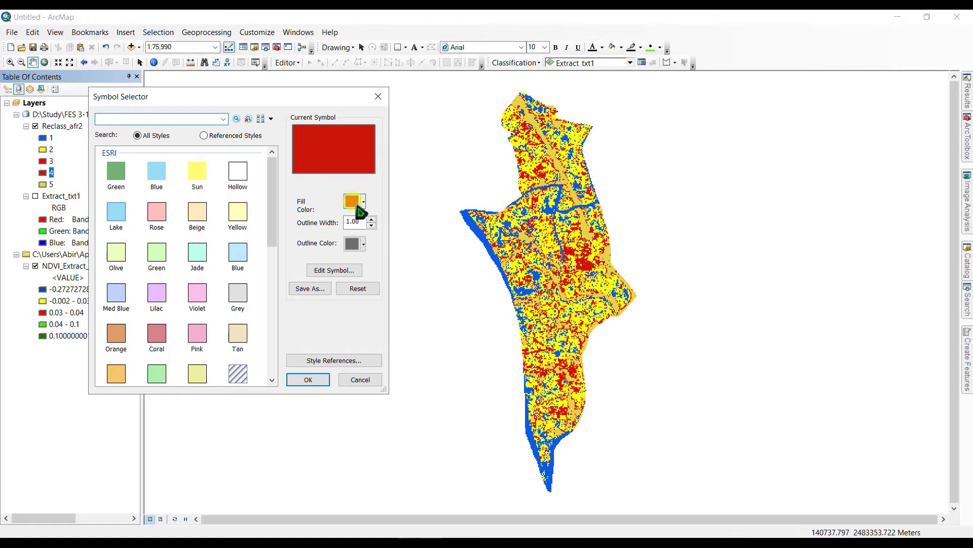
{"action": "left_click", "coordinate": [354, 201]}
{"action": "left_click", "coordinate": [405, 260]}
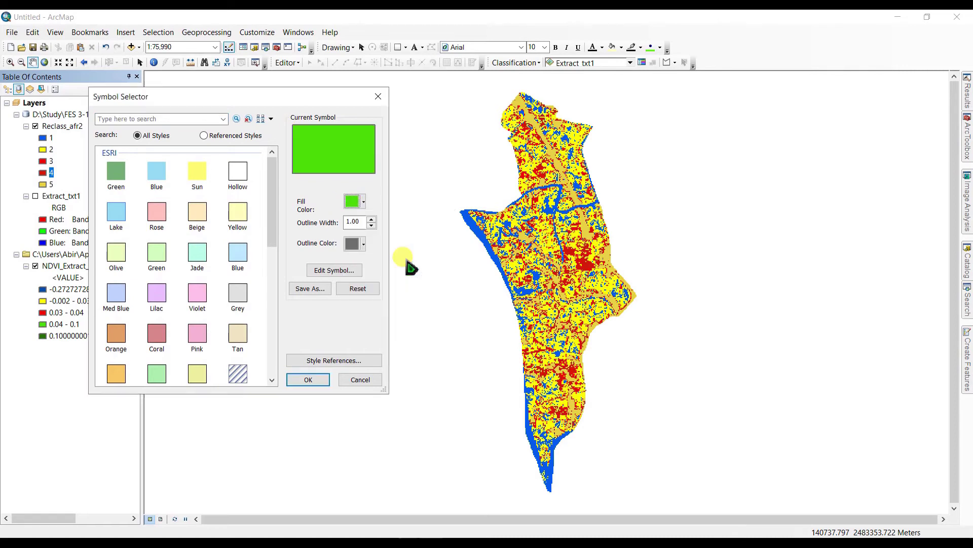
{"action": "left_click", "coordinate": [310, 379]}
{"action": "left_click", "coordinate": [42, 185]}
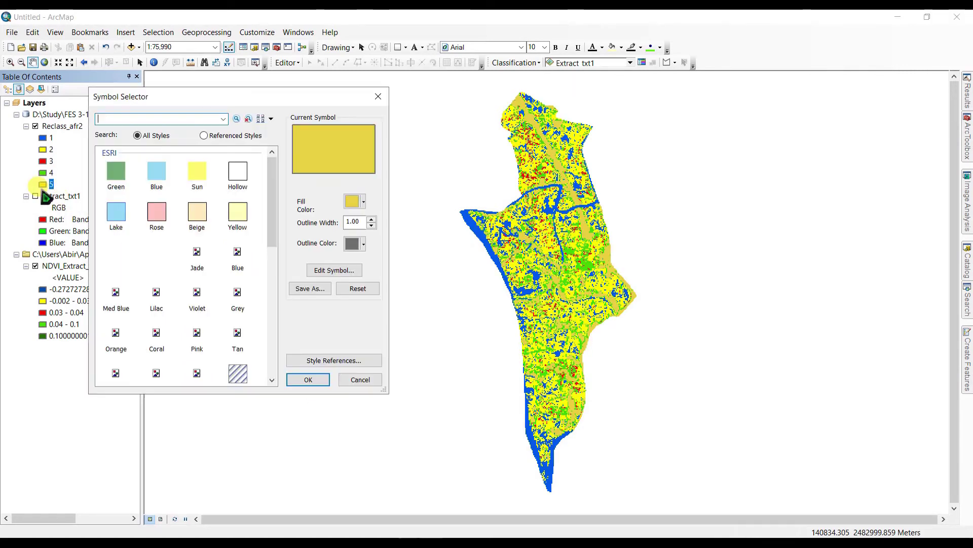
{"action": "left_click", "coordinate": [356, 202]}
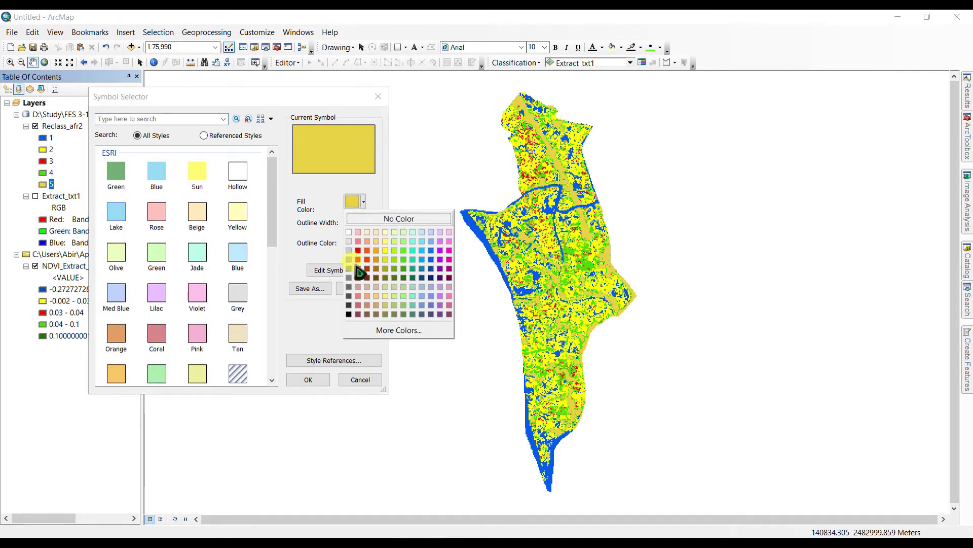
{"action": "left_click", "coordinate": [404, 281]}
{"action": "left_click", "coordinate": [295, 381]}
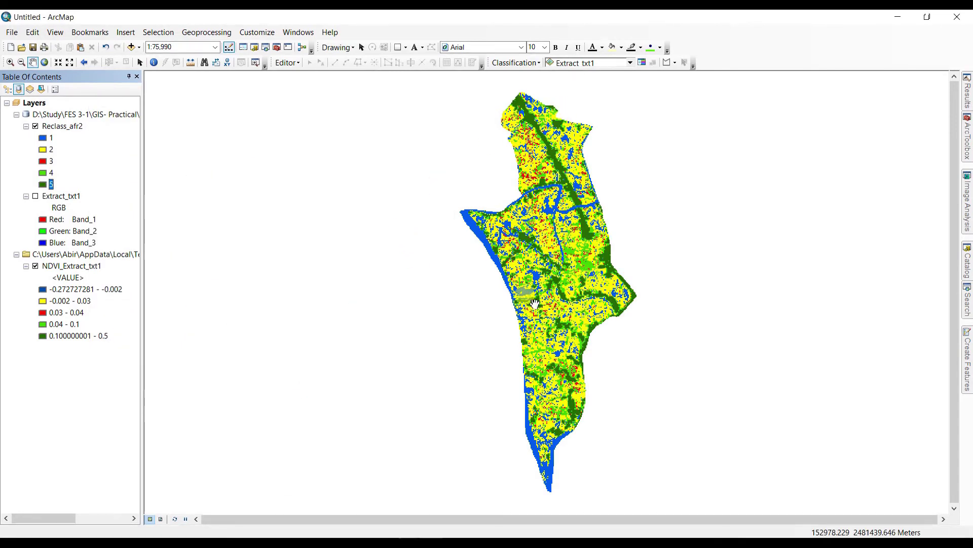
Open Reclass_afr2's attribute table with cell counts for classes 1–5, then its Table Options menu.
{"action": "right_click", "coordinate": [58, 126]}
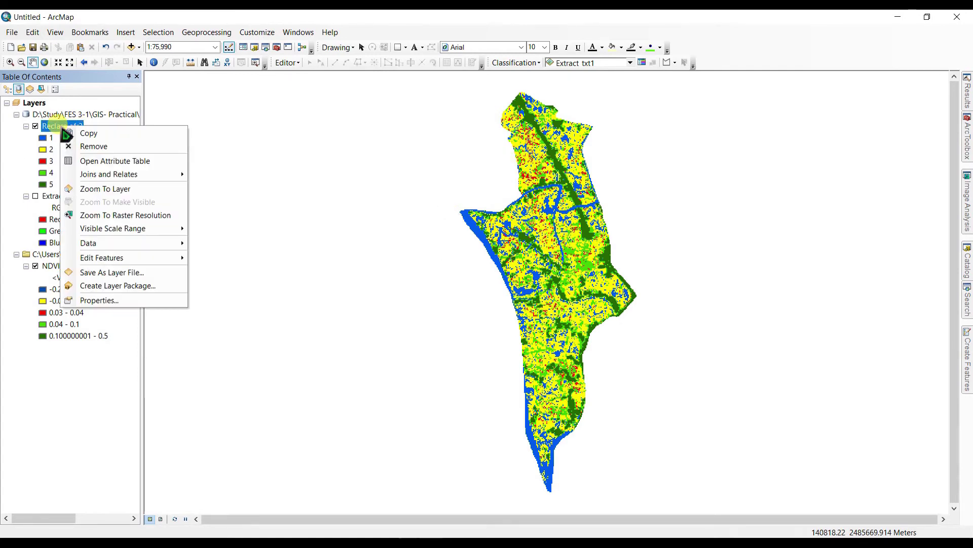
{"action": "left_click", "coordinate": [104, 161]}
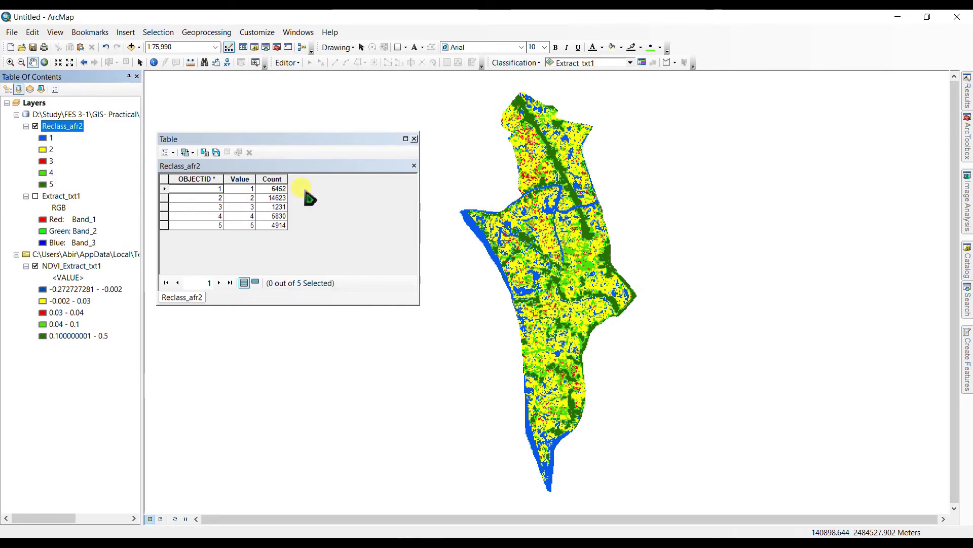
{"action": "left_click", "coordinate": [166, 152]}
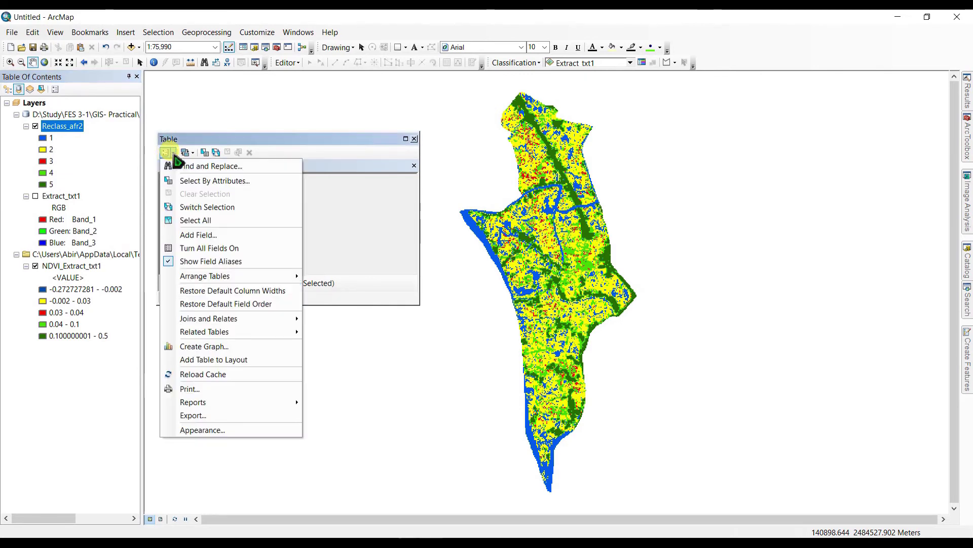
Add a Float field named Area(sq km), accepting the corrected name Area_sq_km_.
{"action": "left_click", "coordinate": [198, 235]}
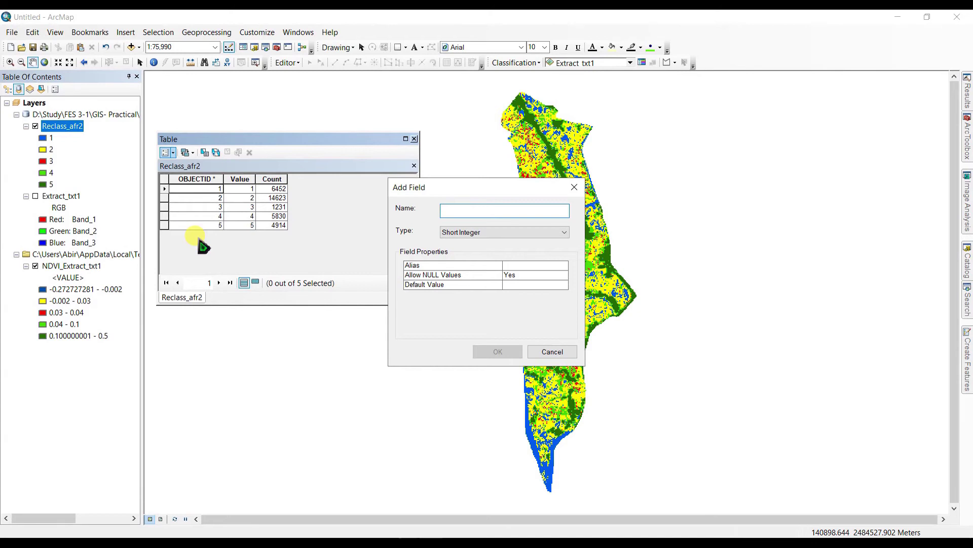
{"action": "type", "text": "Area"}
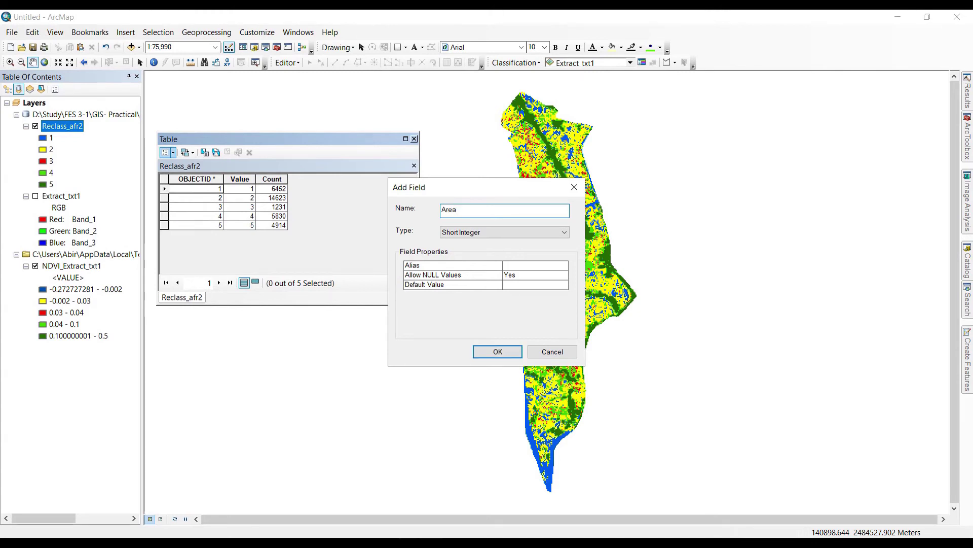
{"action": "type", "text": "(sq"}
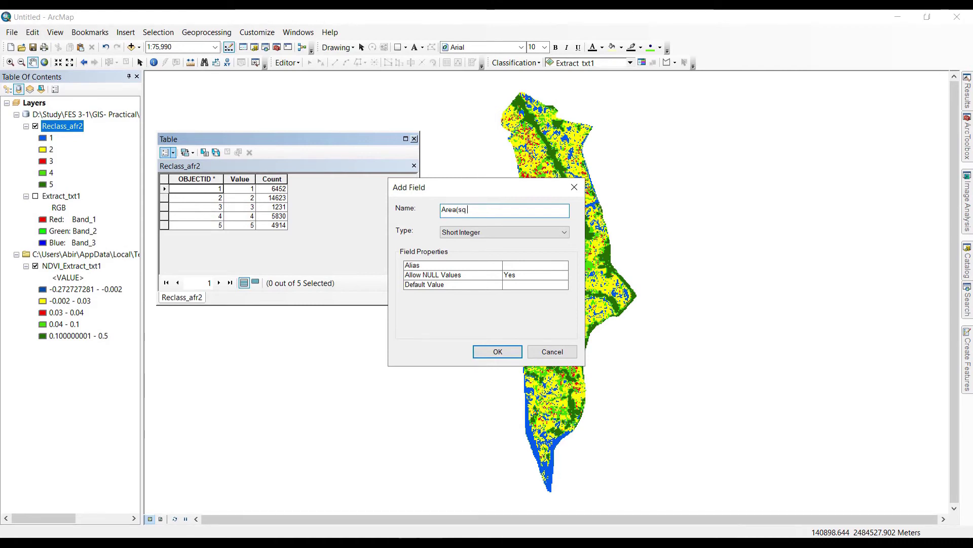
{"action": "type", "text": " km)"}
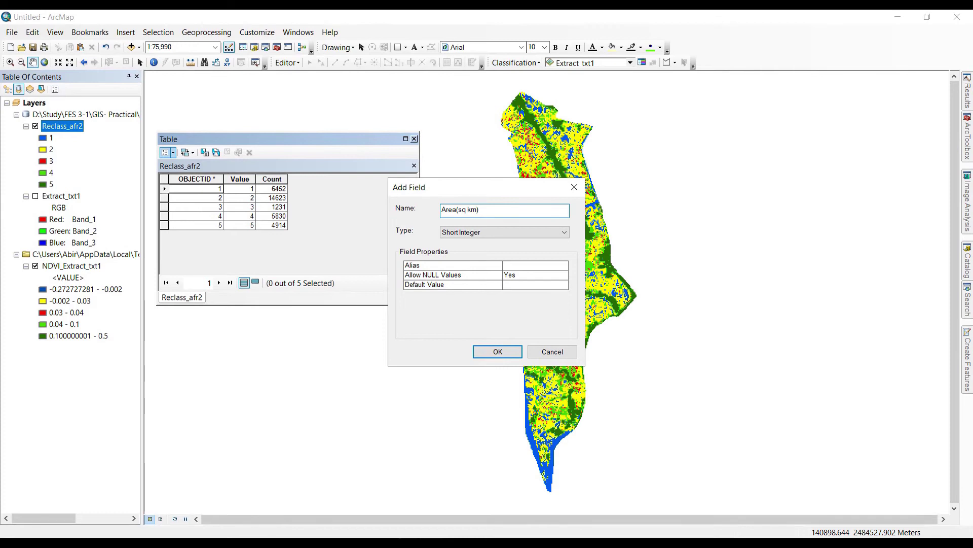
{"action": "left_click", "coordinate": [505, 233]}
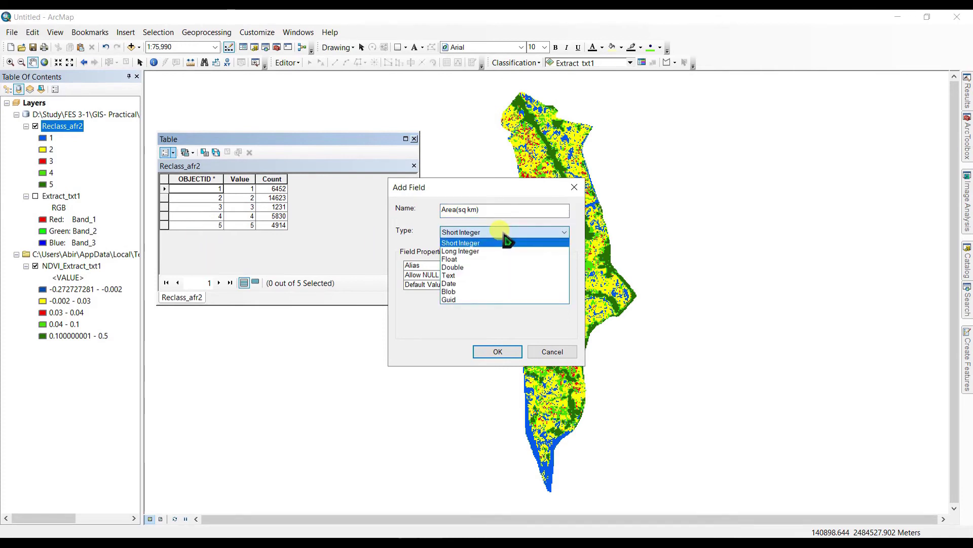
{"action": "left_click", "coordinate": [486, 260]}
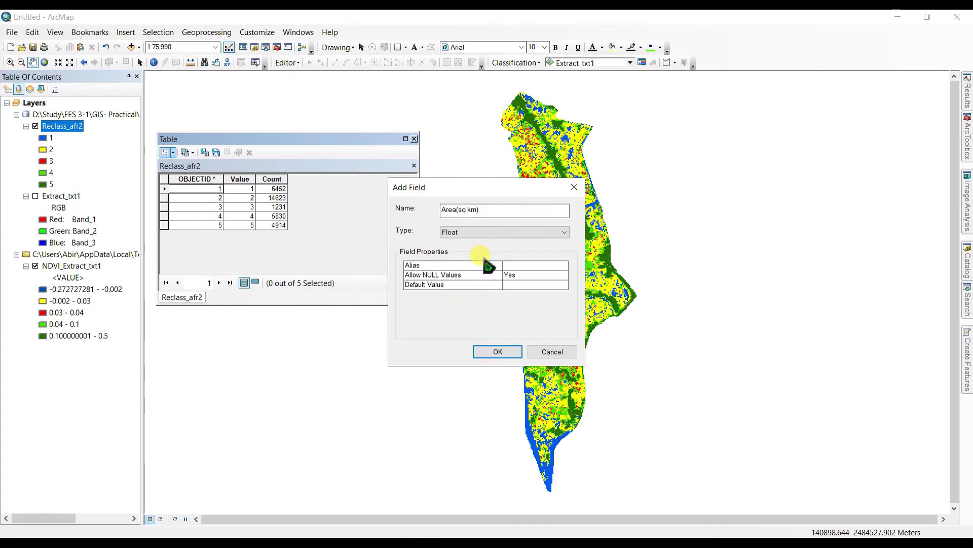
{"action": "left_click", "coordinate": [502, 352]}
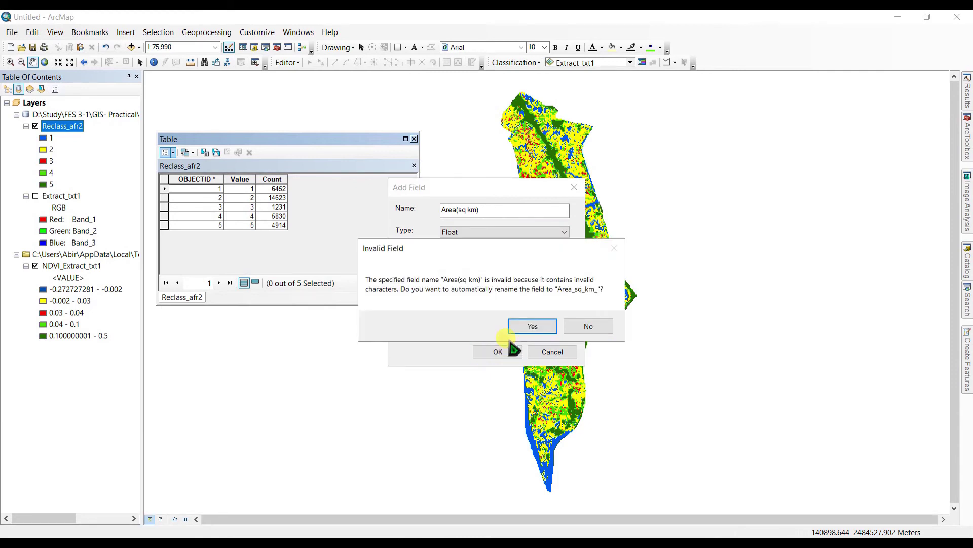
{"action": "left_click", "coordinate": [529, 326]}
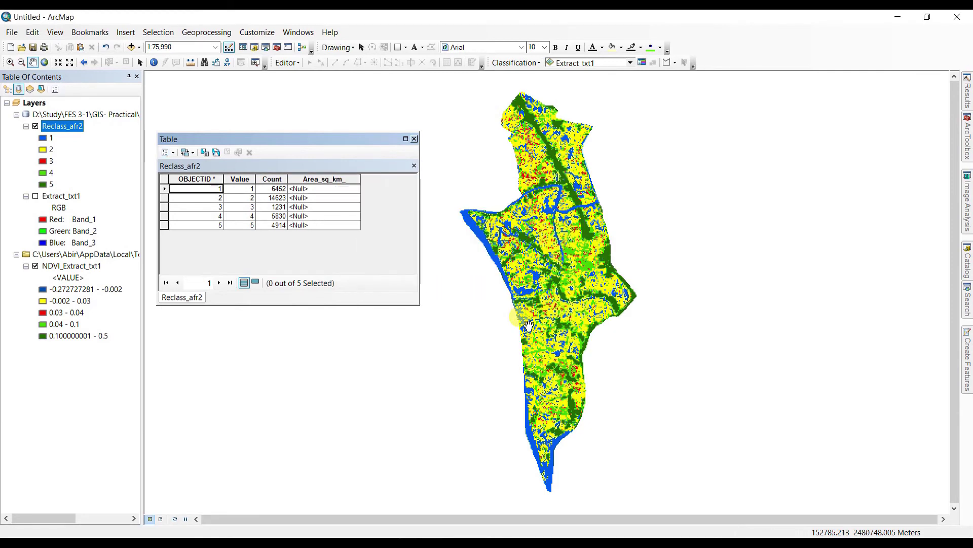
{"action": "left_click", "coordinate": [316, 178]}
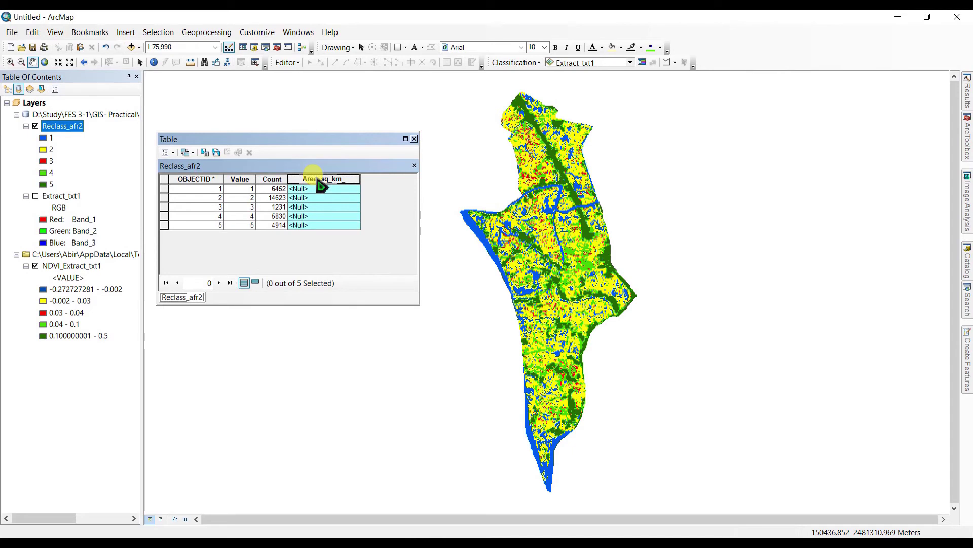
{"action": "right_click", "coordinate": [316, 179]}
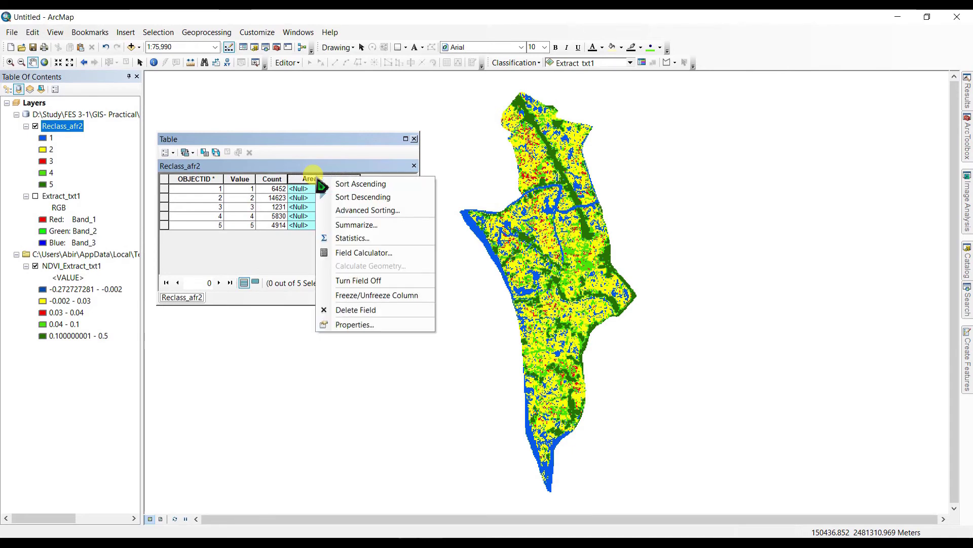
{"action": "left_click", "coordinate": [363, 253]}
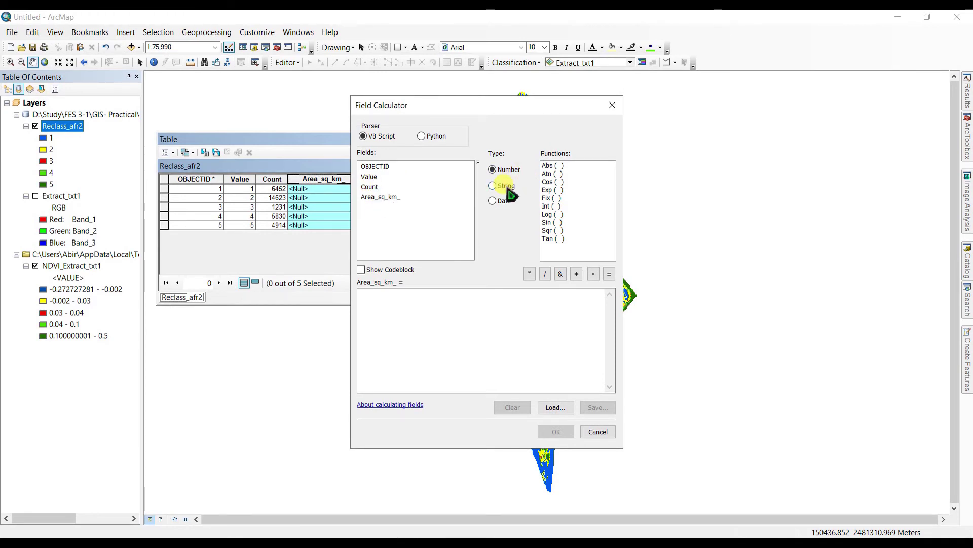
{"action": "left_click", "coordinate": [613, 105]}
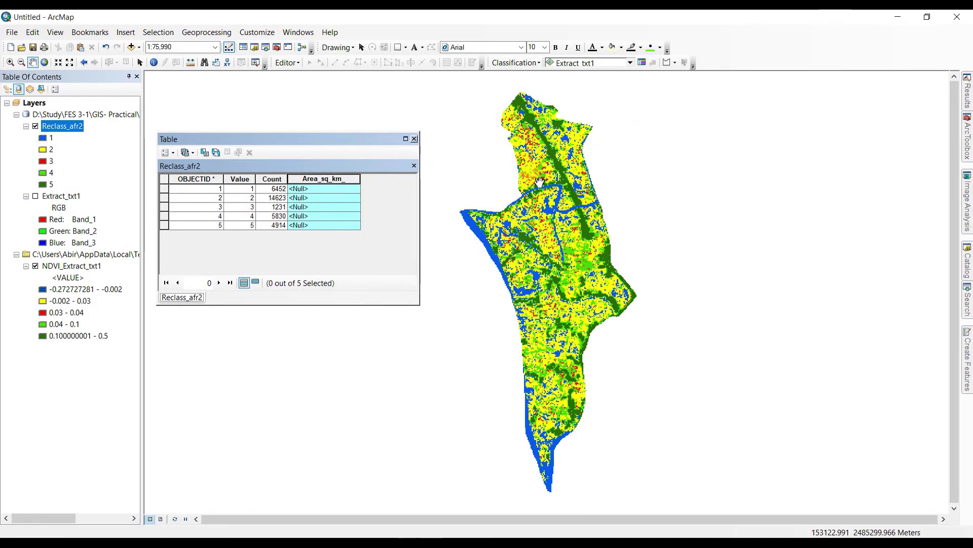
Zoom the map to about 1:500 until raster cells are large, and start the Measure tool.
{"action": "scroll", "coordinate": [546, 174], "scroll_direction": "down", "scroll_amount": 1}
{"action": "scroll", "coordinate": [546, 174], "scroll_direction": "down", "scroll_amount": 6}
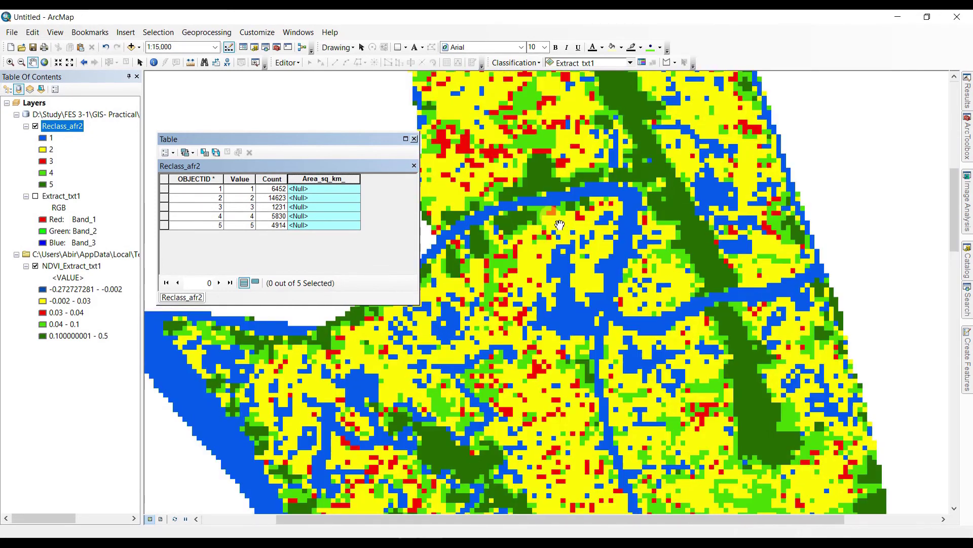
{"action": "scroll", "coordinate": [559, 225], "scroll_direction": "down", "scroll_amount": 4}
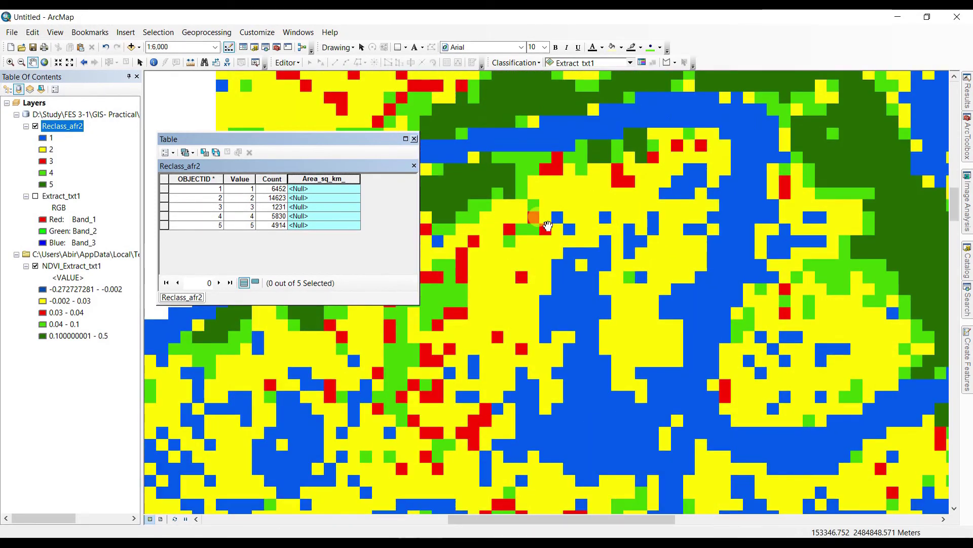
{"action": "scroll", "coordinate": [548, 226], "scroll_direction": "down", "scroll_amount": 8}
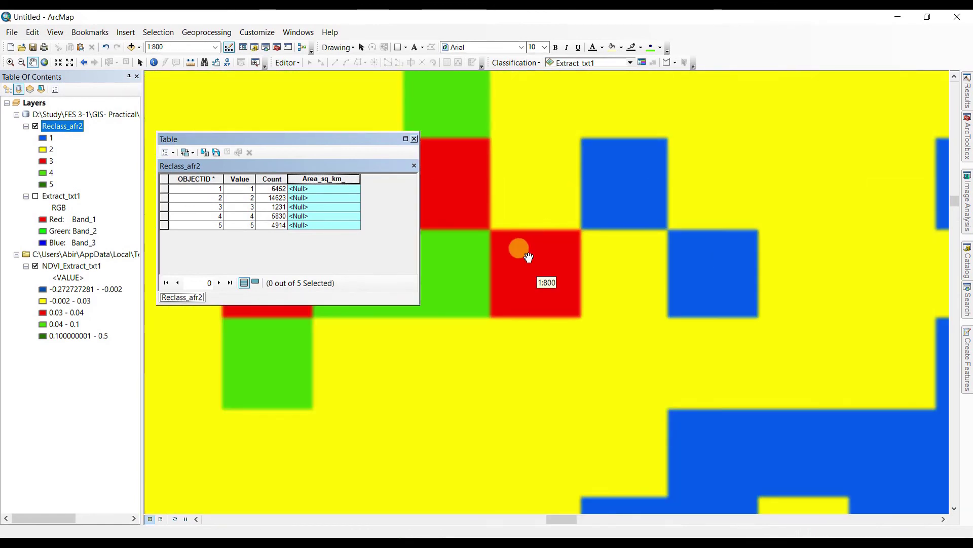
{"action": "scroll", "coordinate": [519, 238], "scroll_direction": "down", "scroll_amount": 2}
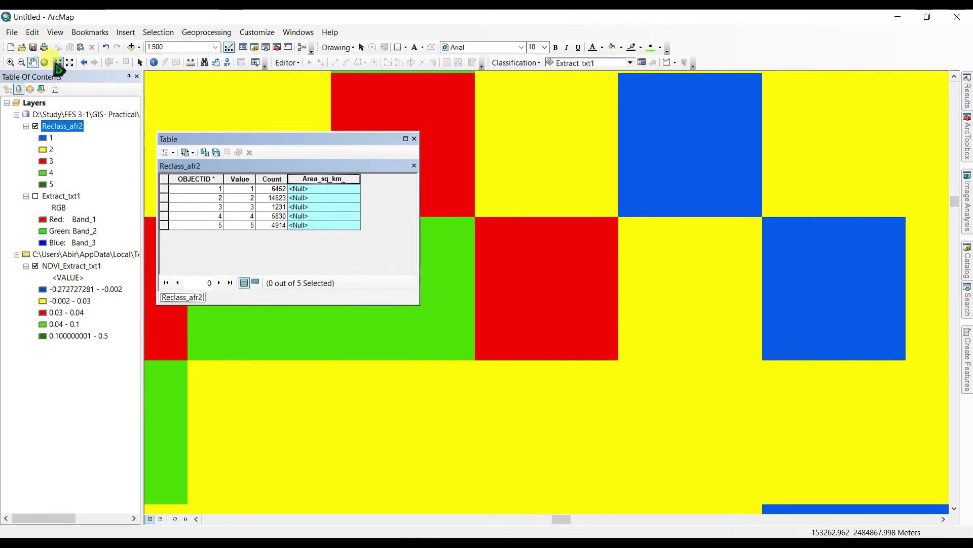
{"action": "left_click", "coordinate": [191, 63]}
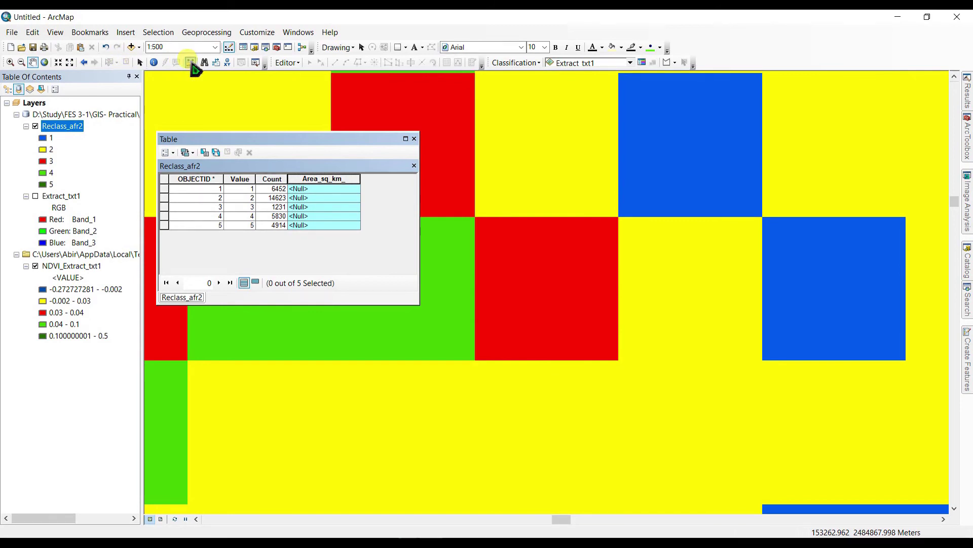
Measure a red cell's side at about 29.5 m, then close the Measure window.
{"action": "left_click", "coordinate": [477, 220]}
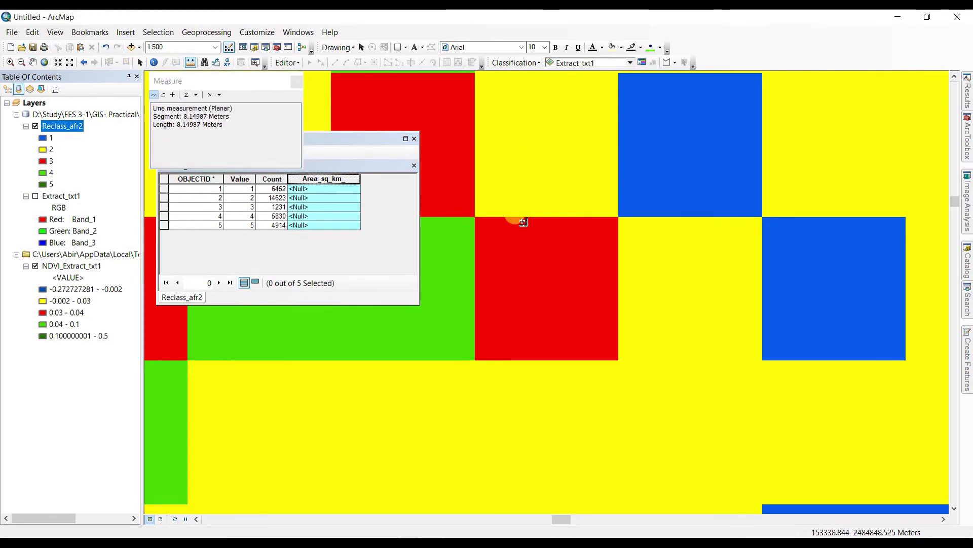
{"action": "left_click", "coordinate": [619, 220]}
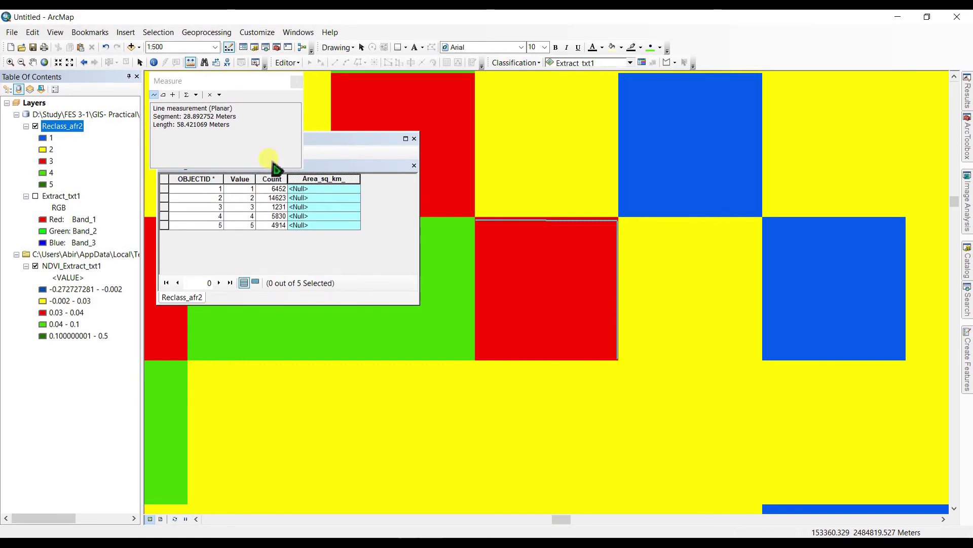
{"action": "double_click", "coordinate": [290, 109]}
{"action": "left_click", "coordinate": [635, 89]}
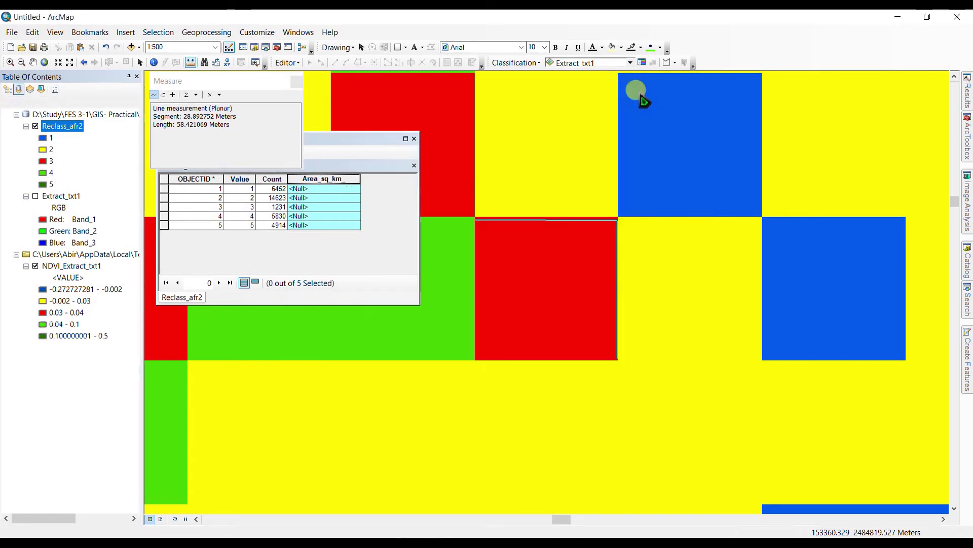
{"action": "left_click", "coordinate": [297, 81]}
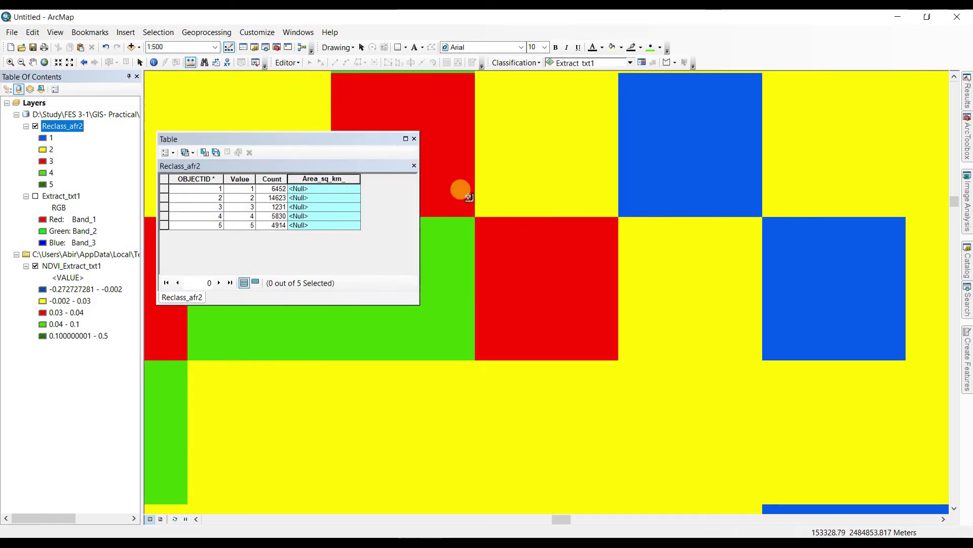
{"action": "left_click", "coordinate": [140, 62]}
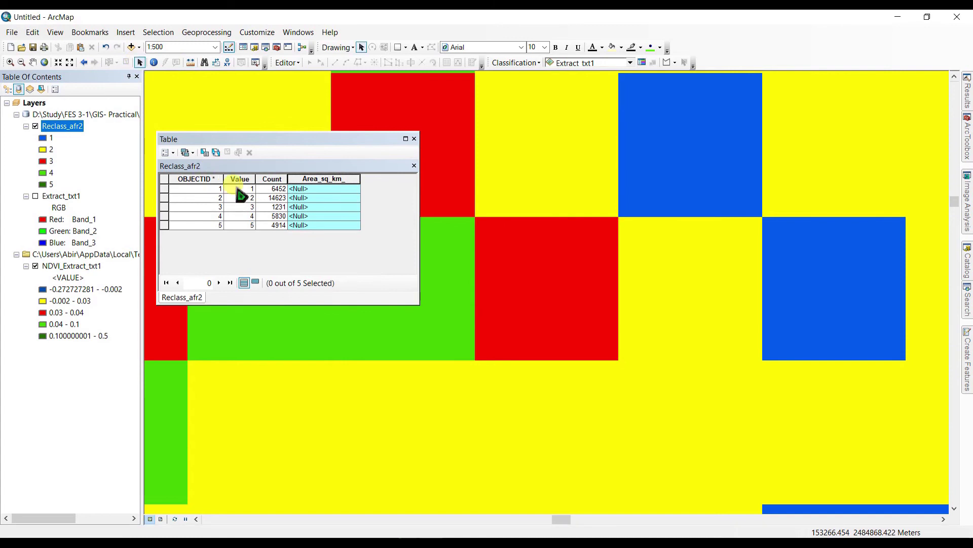
Calculate Area_sq_km_ with the expression [Count]*30*30/100000 in Field Calculator.
{"action": "right_click", "coordinate": [299, 178]}
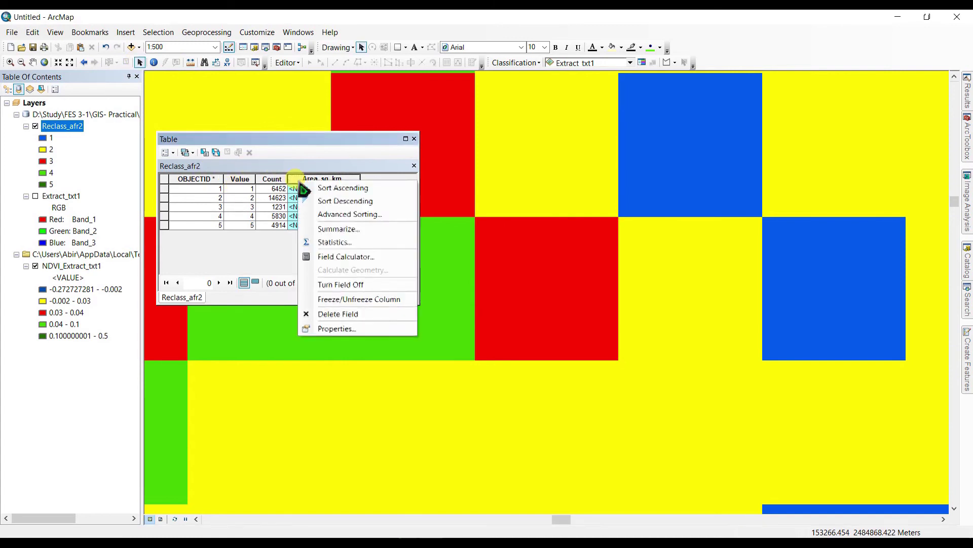
{"action": "left_click", "coordinate": [335, 258]}
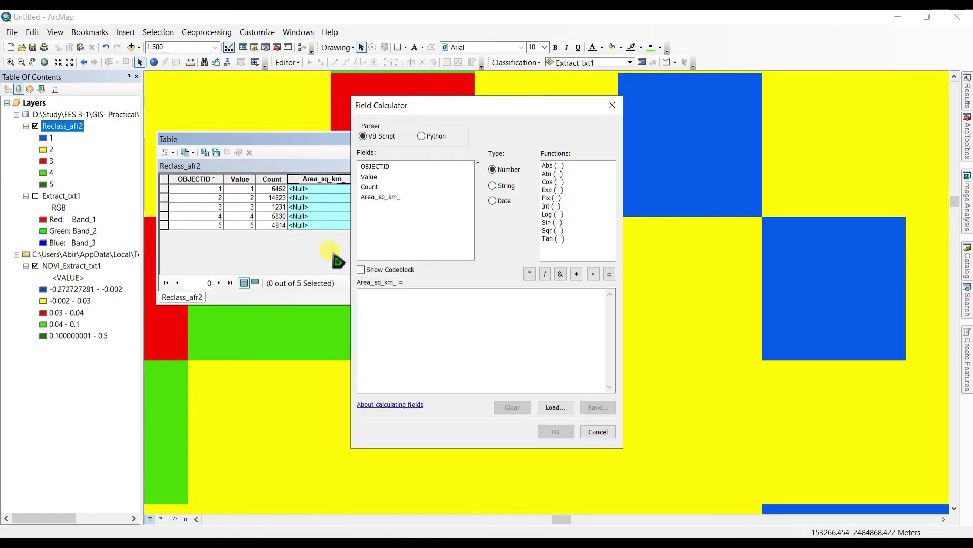
{"action": "double_click", "coordinate": [370, 187]}
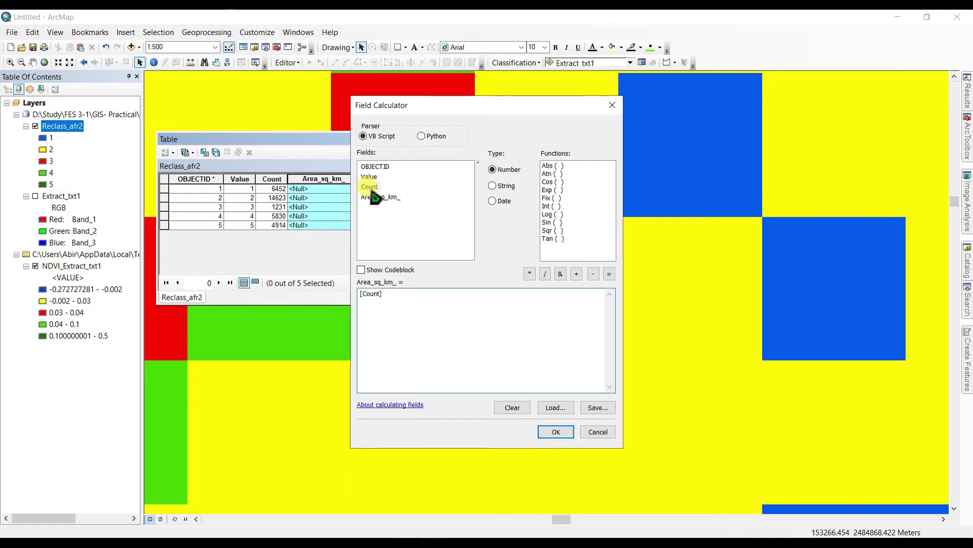
{"action": "type", "text": "*30*3"}
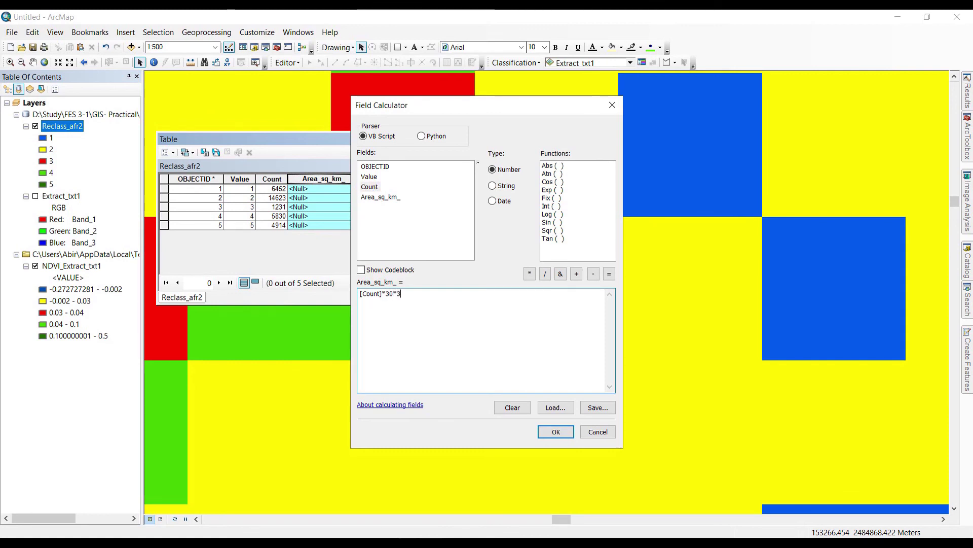
{"action": "type", "text": "0/100000"}
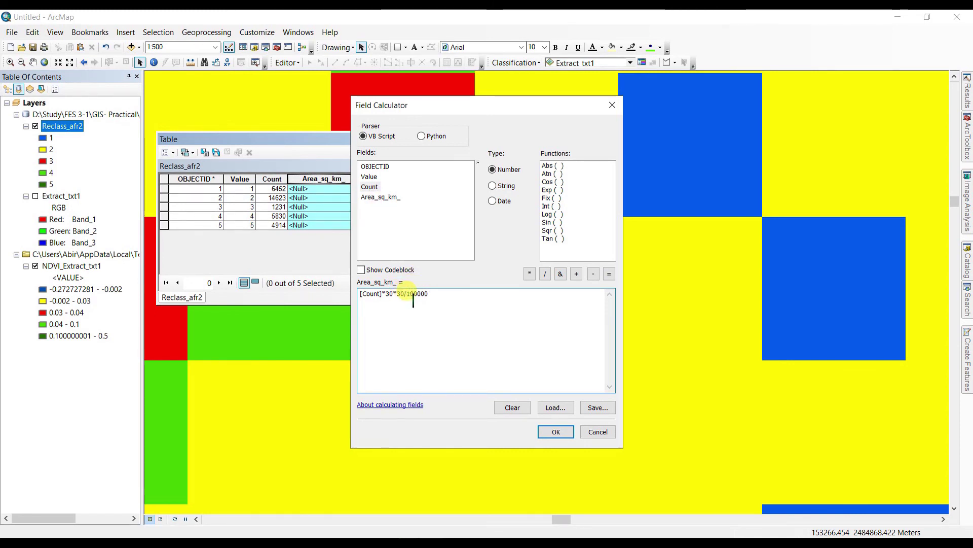
{"action": "left_click", "coordinate": [548, 433]}
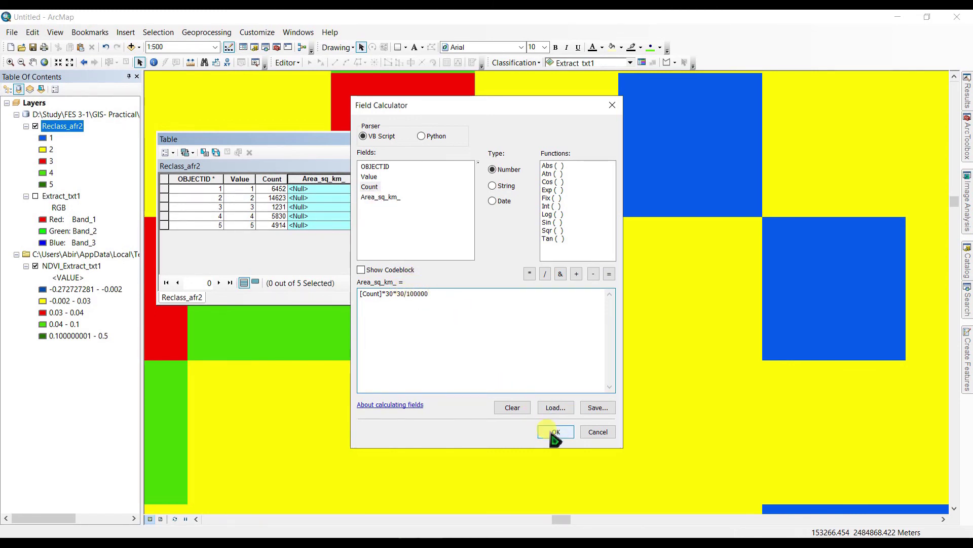